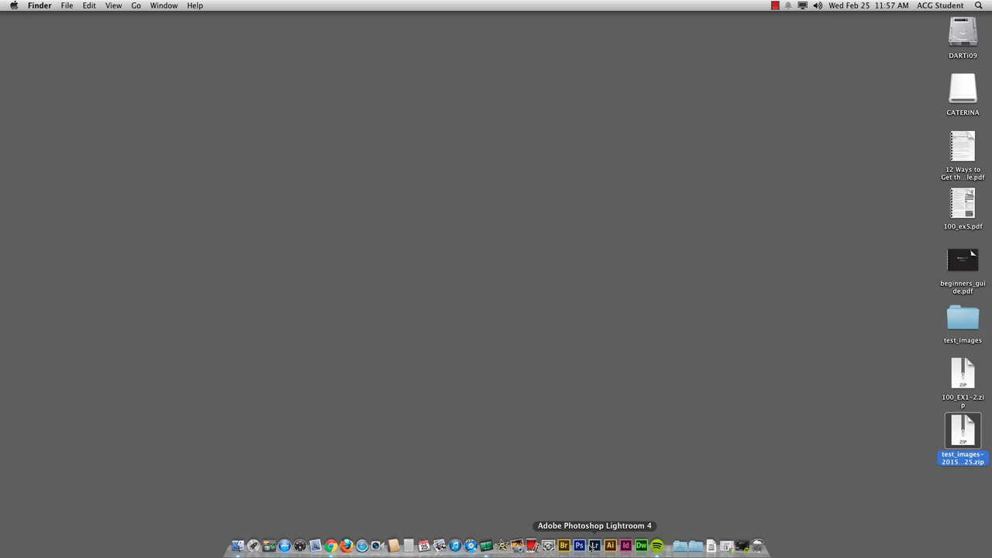
# Step: Launch Adobe Bridge CS6 and enlarge its window to fill the screen
pyautogui.click(566, 547)
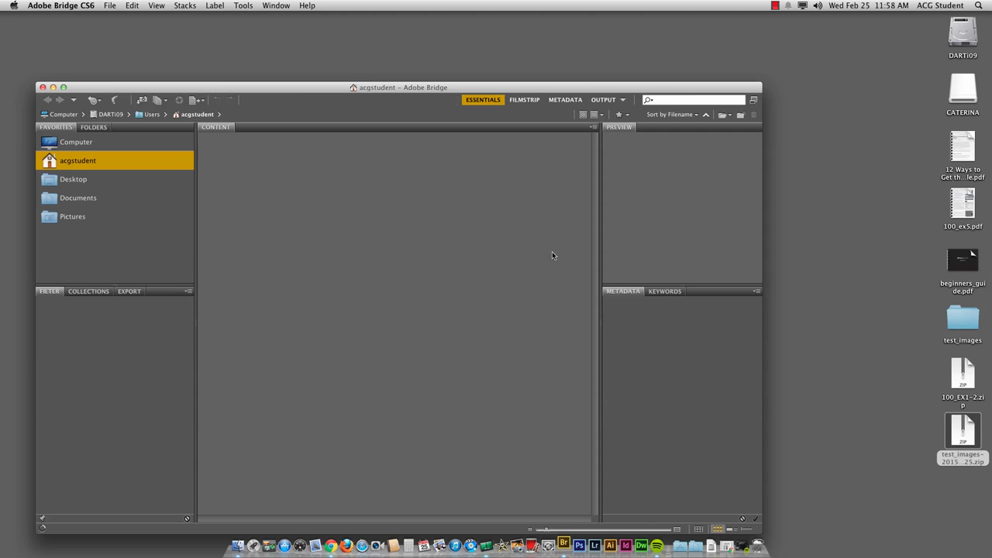
pyautogui.moveTo(78, 92); pyautogui.dragTo(74, 48)
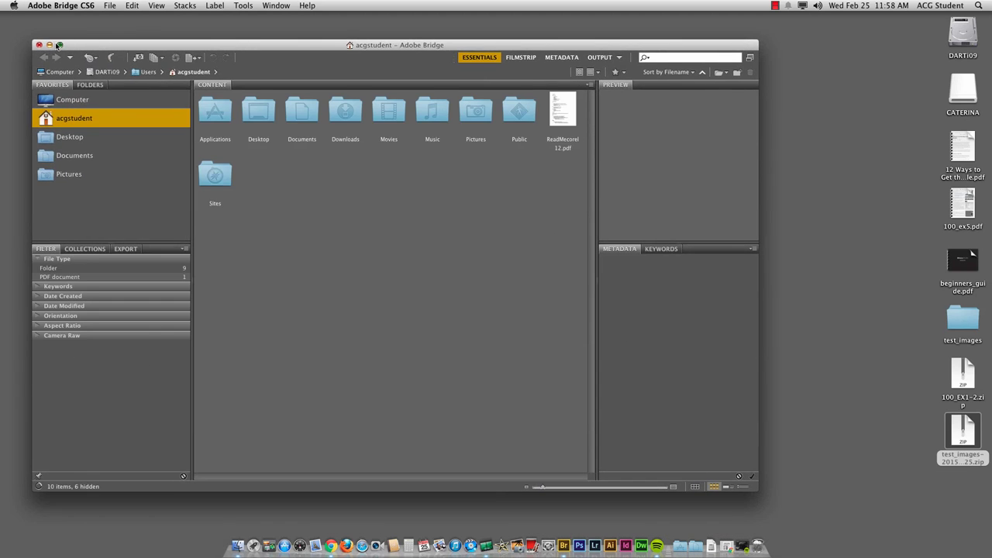
pyautogui.click(59, 45)
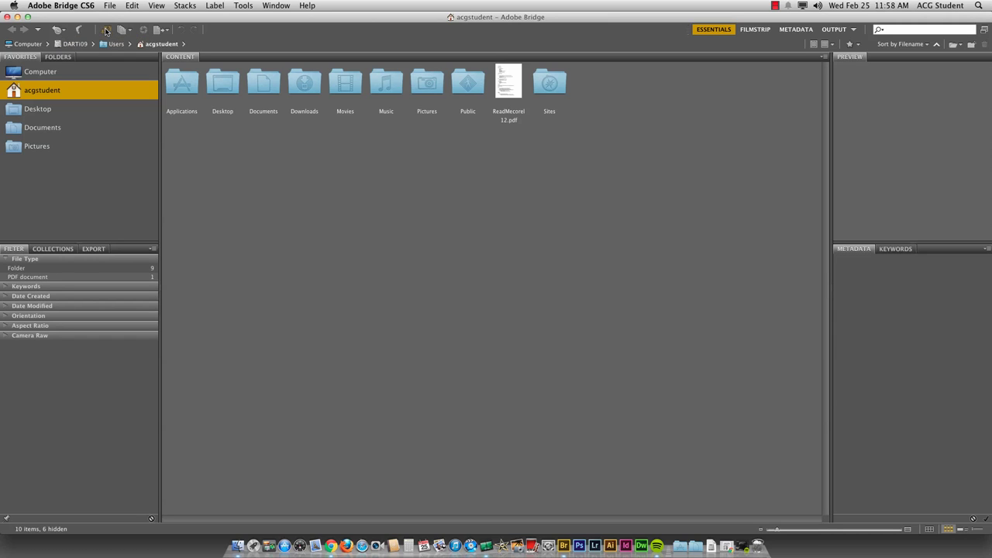
# Step: Start getting photos from a camera and allow Photo Downloader to launch automatically whenever a camera or card reader is connected
pyautogui.click(108, 33)
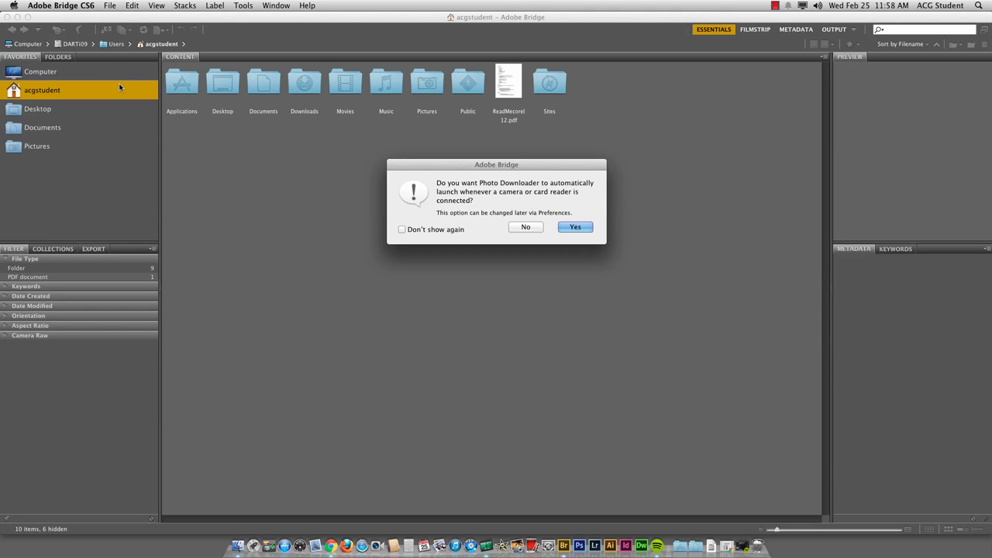
pyautogui.click(584, 226)
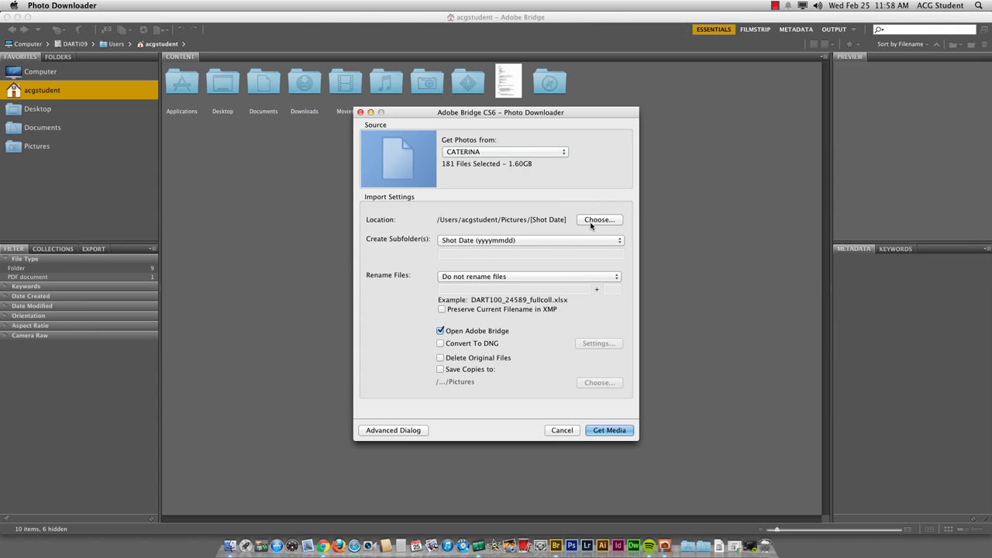
# Step: Set the photo import to create no subfolders and to keep the Do not rename files option
pyautogui.click(460, 242)
pyautogui.click(472, 213)
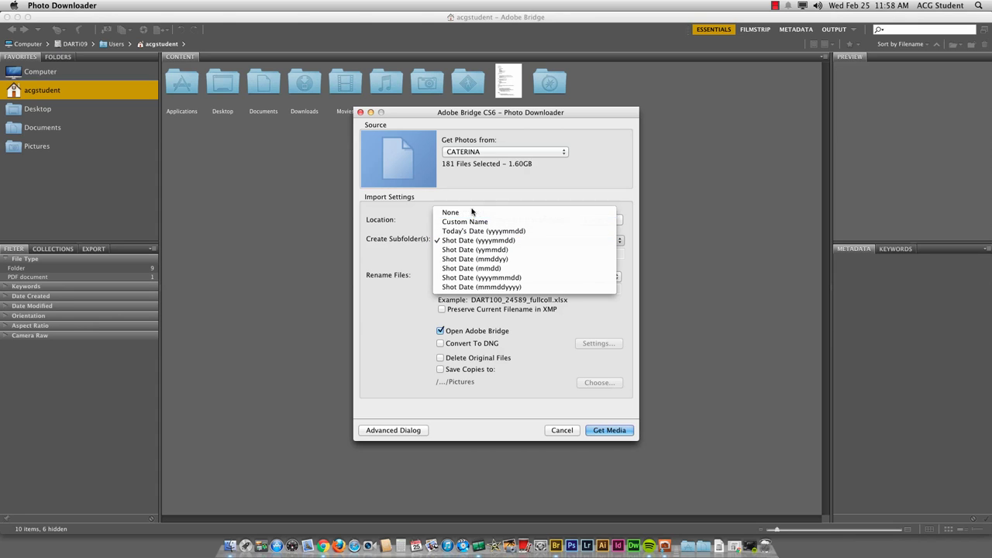
pyautogui.click(461, 277)
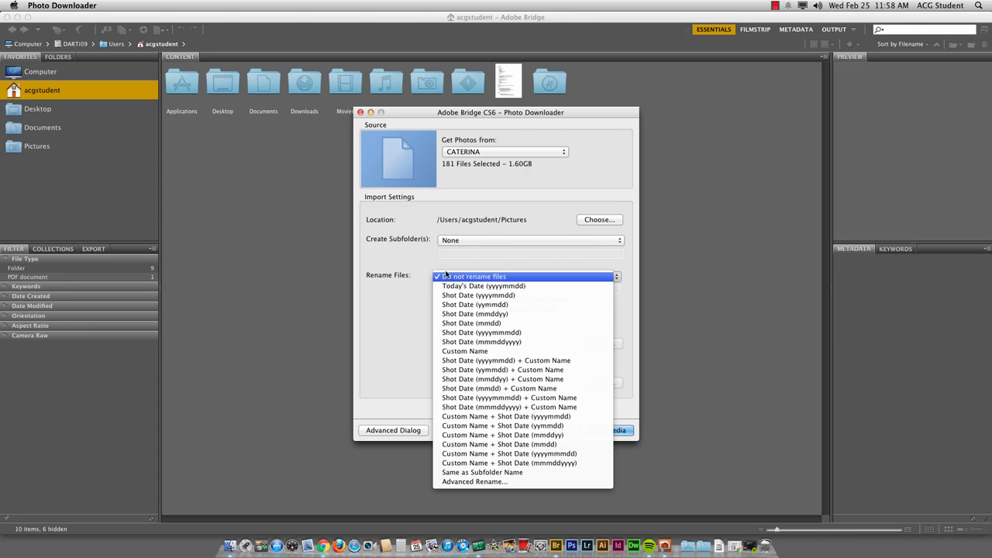
pyautogui.click(449, 277)
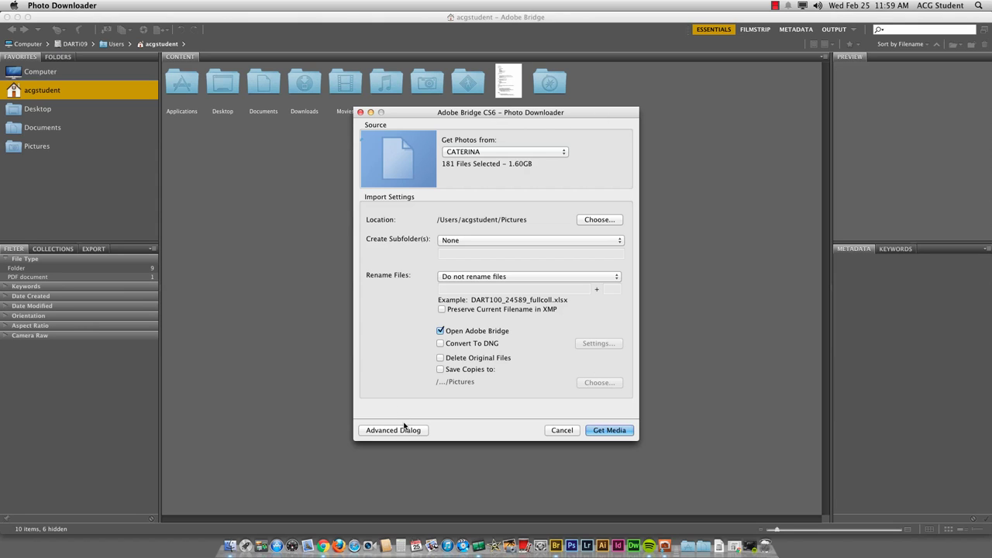
# Step: Review the advanced import options with CATERINA as the photo source, and cancel the import
pyautogui.click(375, 431)
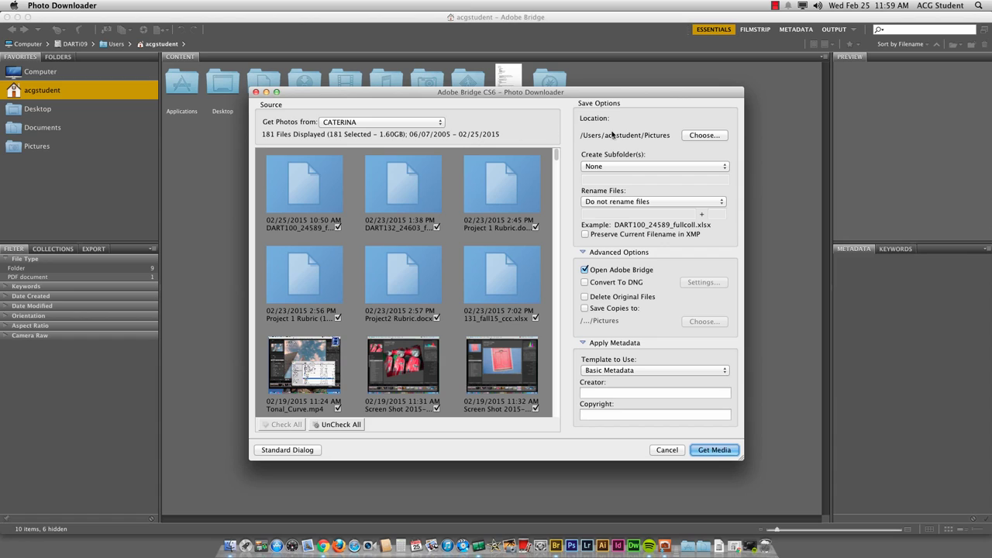
pyautogui.click(331, 124)
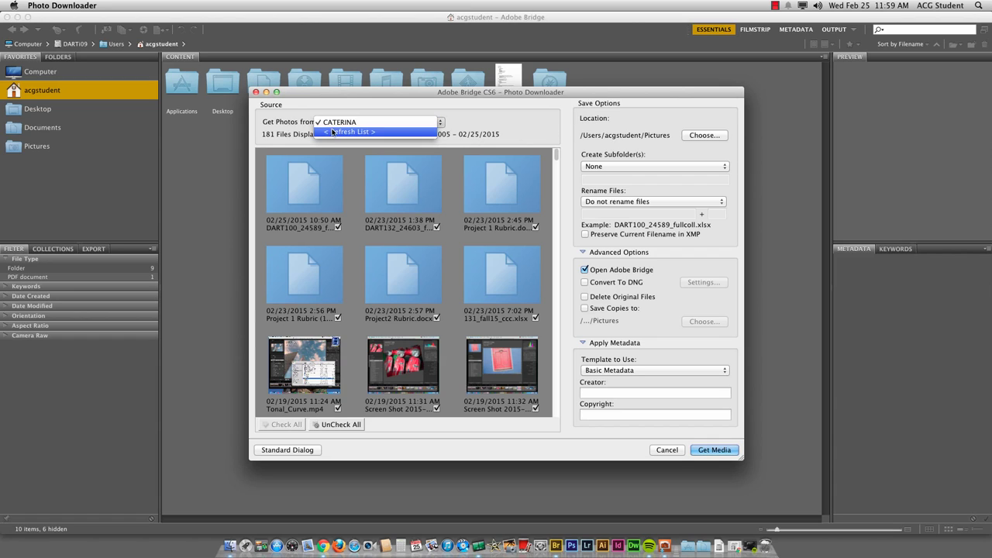
pyautogui.click(345, 123)
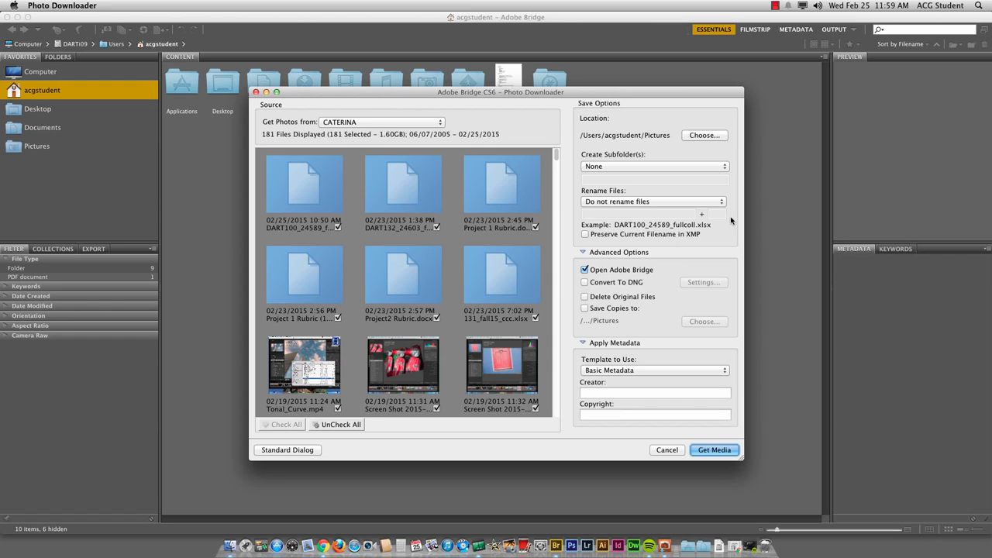
pyautogui.click(668, 450)
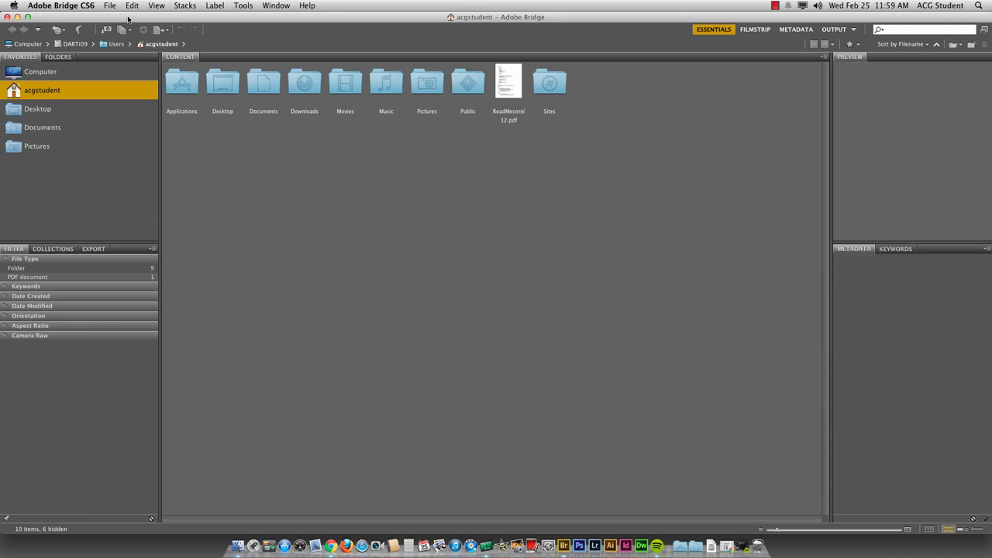
# Step: Browse the favorite locations, dismissing the cache warning, and open the test_images folder on the Desktop
pyautogui.click(50, 73)
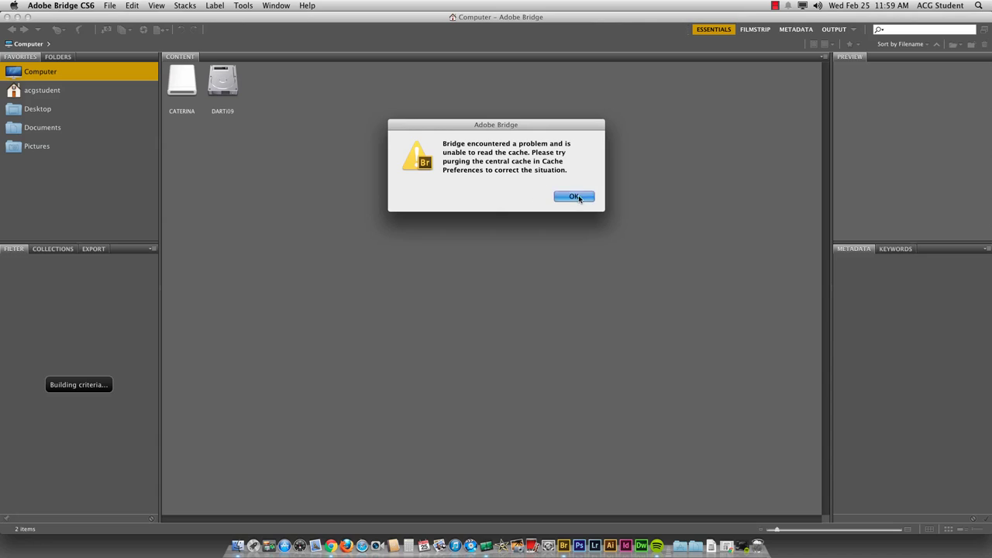
pyautogui.click(578, 199)
pyautogui.click(67, 93)
pyautogui.click(68, 108)
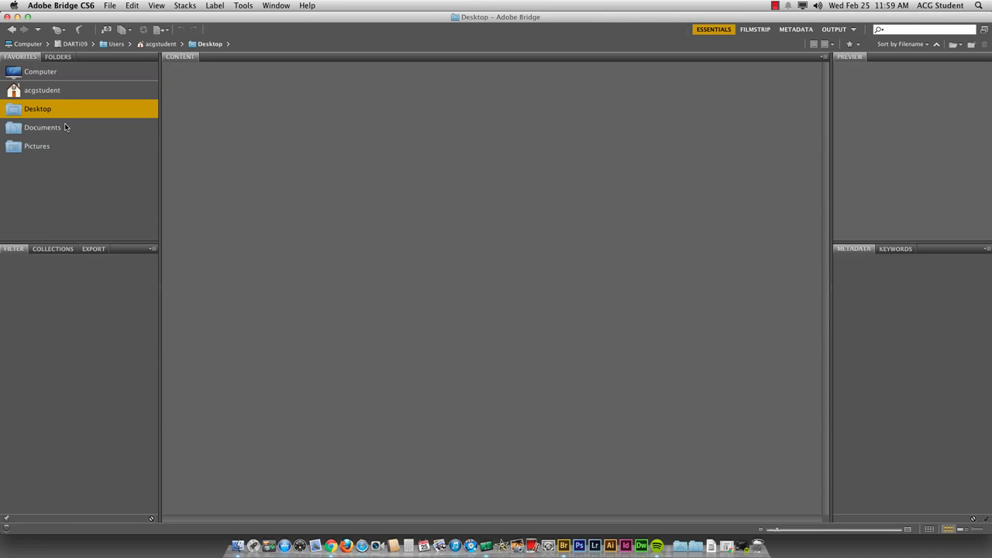
pyautogui.click(65, 127)
pyautogui.click(60, 148)
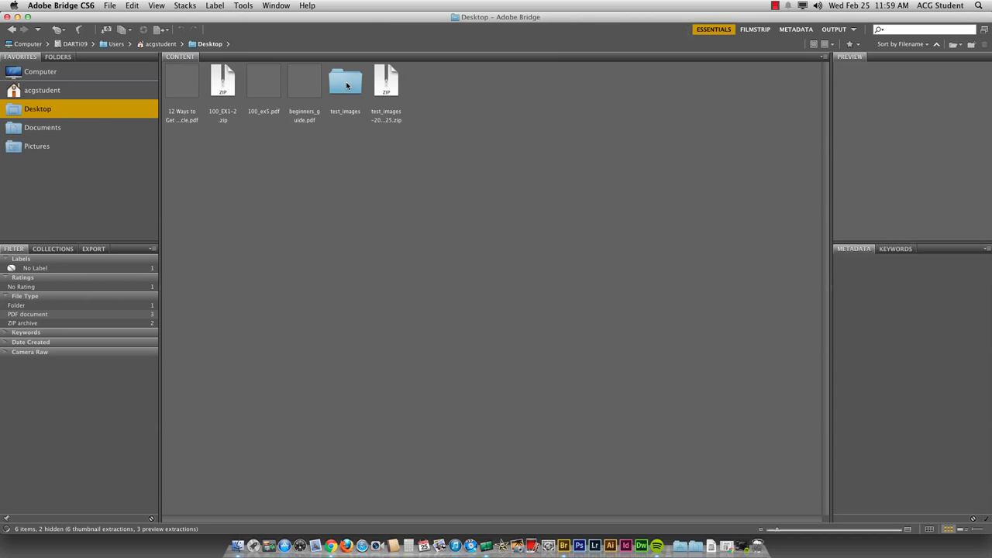
pyautogui.doubleClick(346, 82)
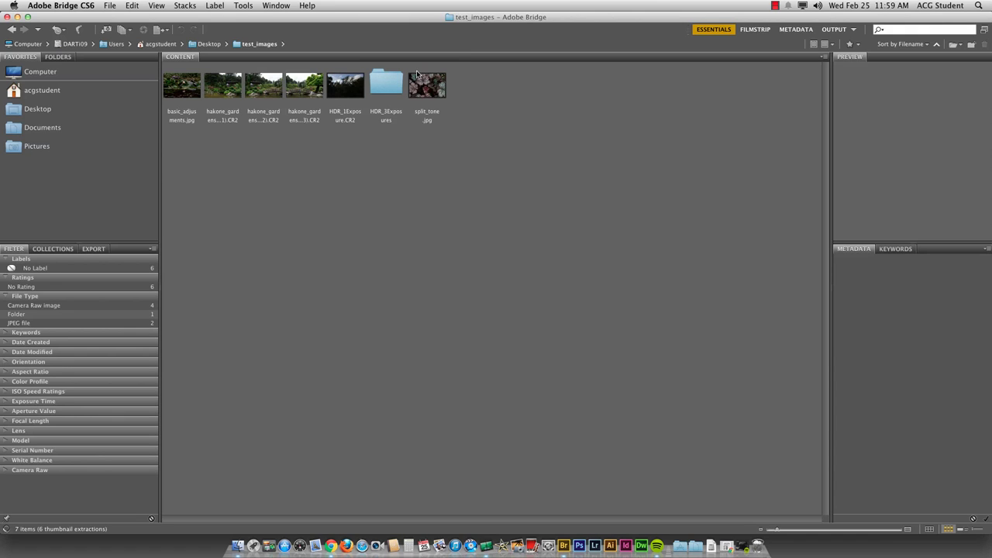
# Step: Preview split_tone.jpg and widen the preview and metadata area
pyautogui.click(429, 90)
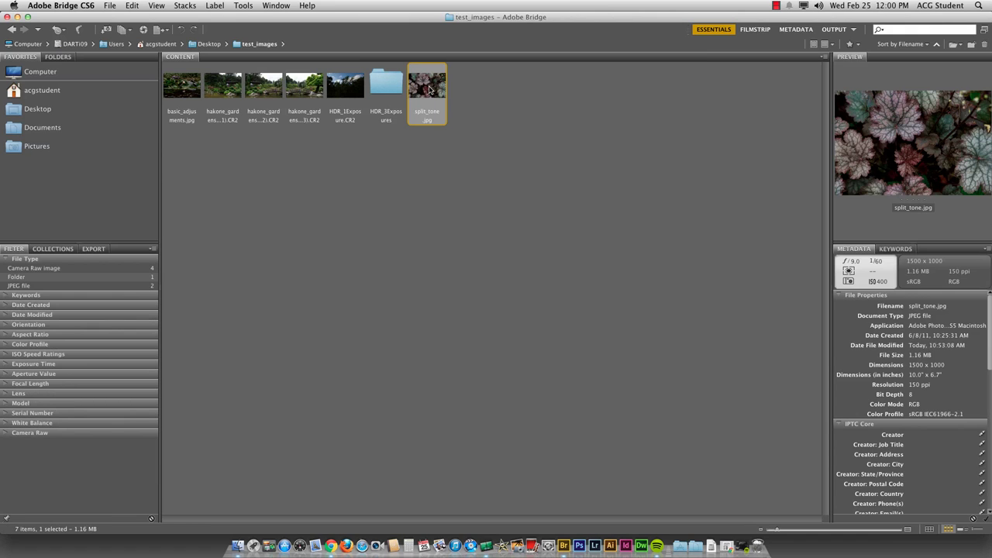
pyautogui.moveTo(830, 206); pyautogui.dragTo(678, 206)
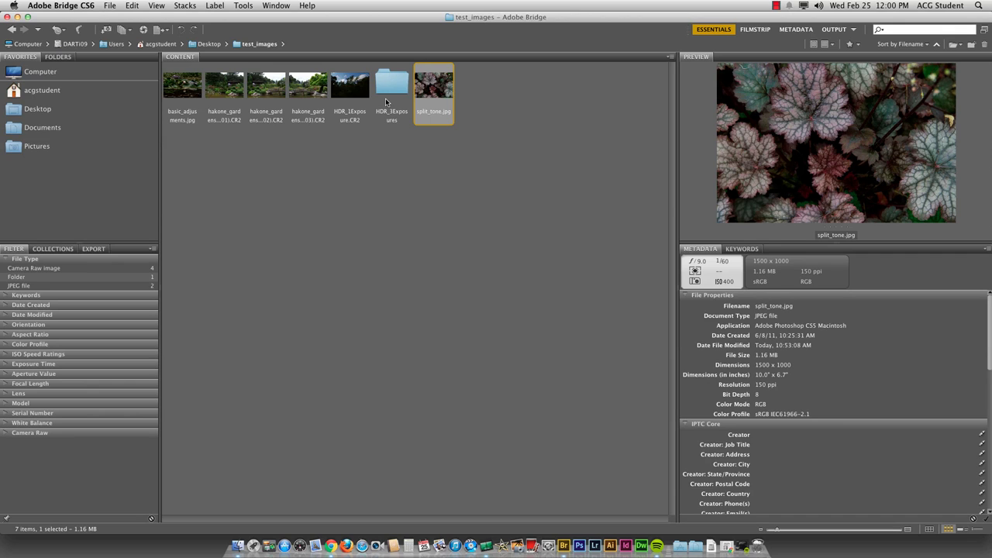
# Step: Preview HDR_1Exposure.CR2 and the hakone_gardens raw images one by one
pyautogui.click(346, 100)
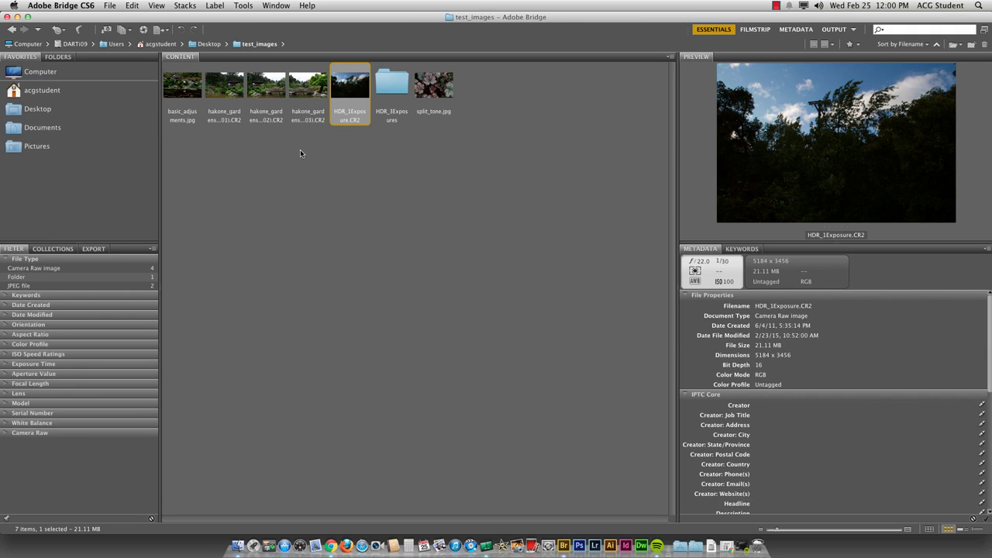
pyautogui.click(225, 99)
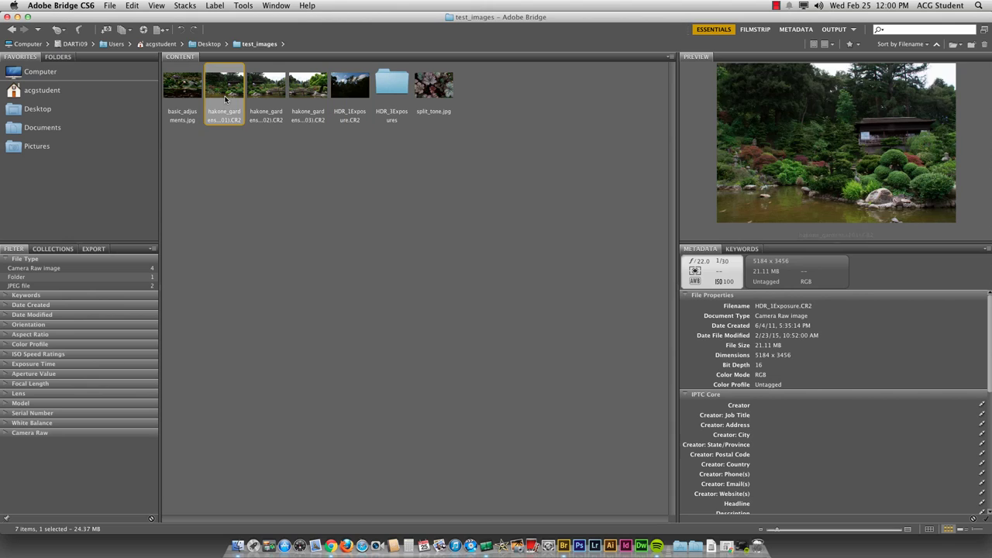
pyautogui.click(264, 98)
pyautogui.click(308, 95)
pyautogui.click(355, 98)
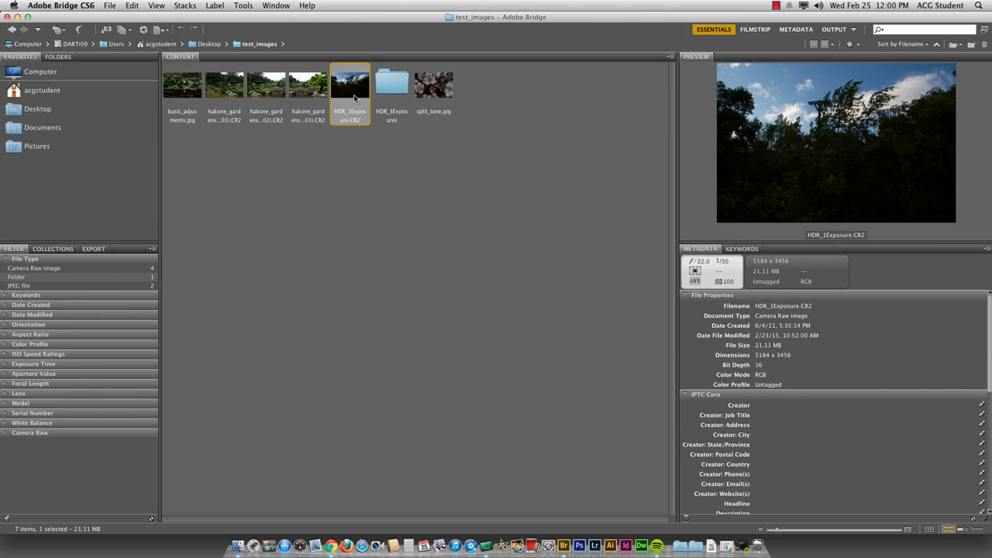
pyautogui.click(315, 94)
pyautogui.click(225, 91)
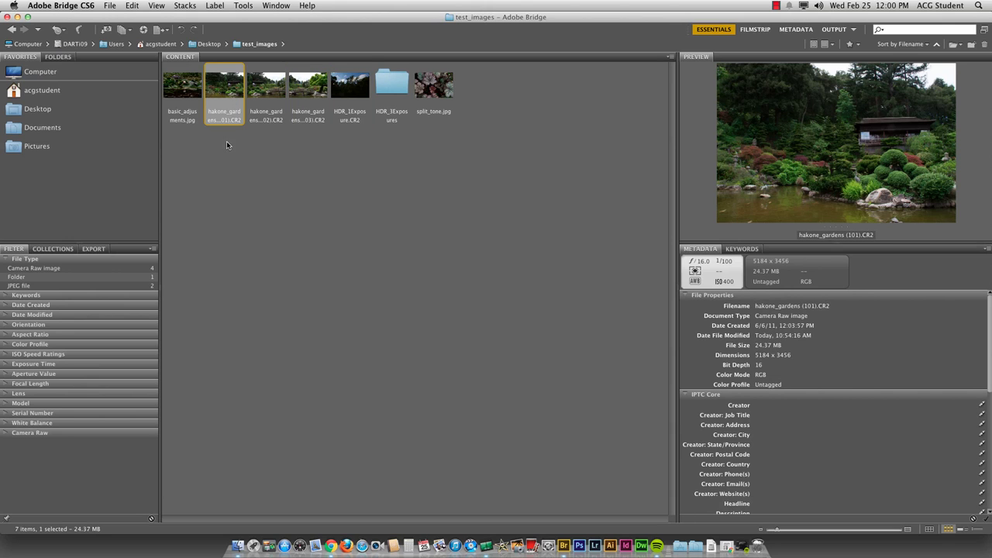
# Step: Select the three hakone_gardens raw files and HDR_1Exposure.CR2 together and open them in Camera Raw
pyautogui.click(225, 147)
pyautogui.click(223, 95)
pyautogui.moveTo(347, 133); pyautogui.dragTo(224, 93)
pyautogui.click(158, 6)
pyautogui.moveTo(127, 6)
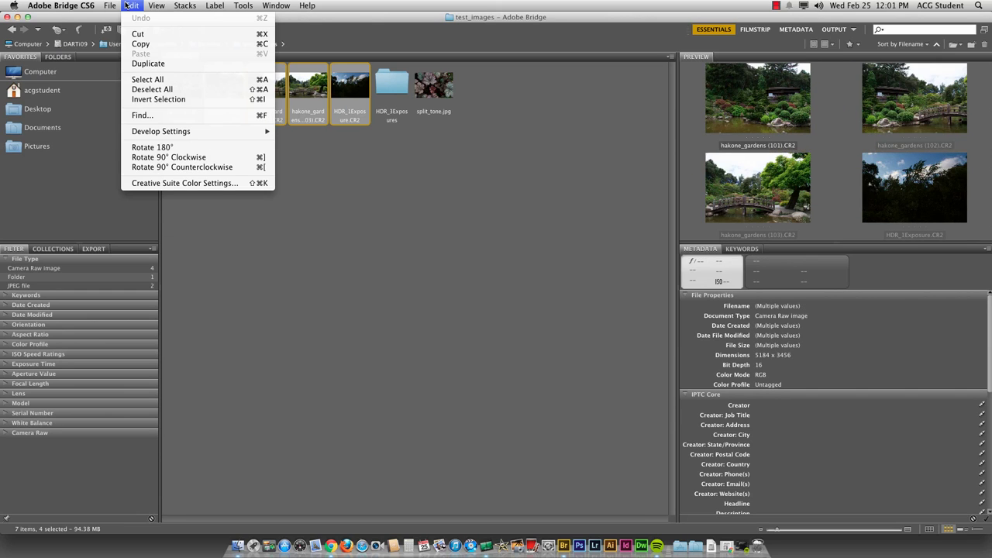
pyautogui.moveTo(164, 5)
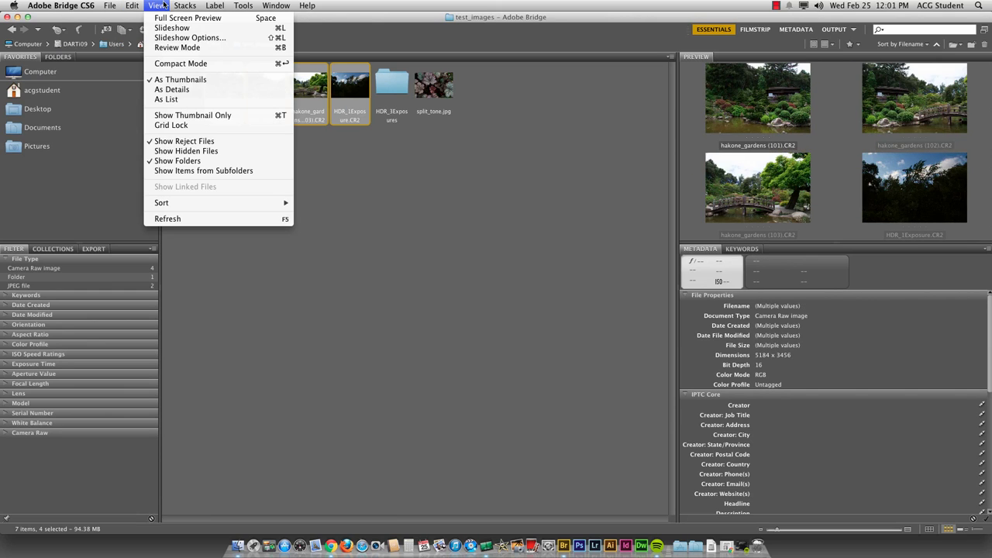
pyautogui.moveTo(244, 6)
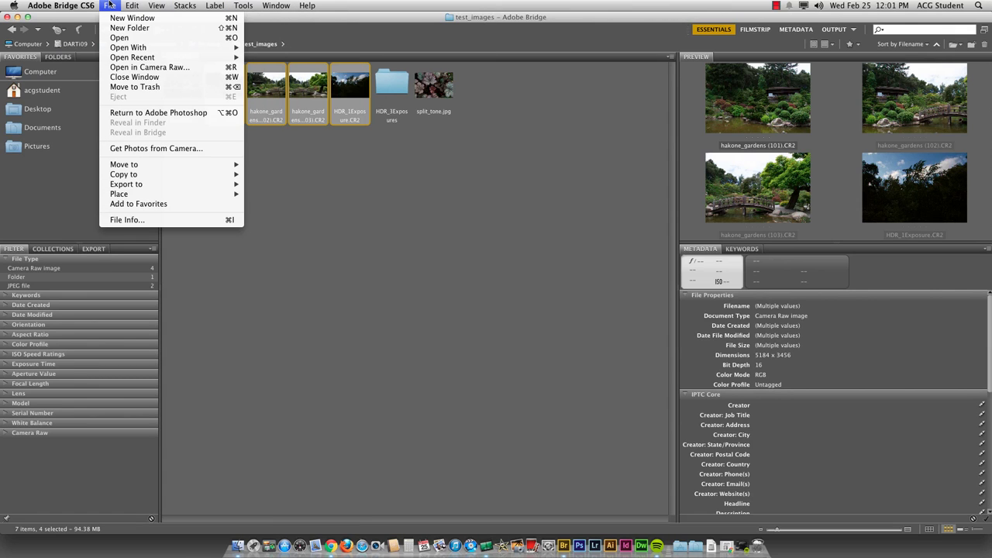
pyautogui.click(340, 80)
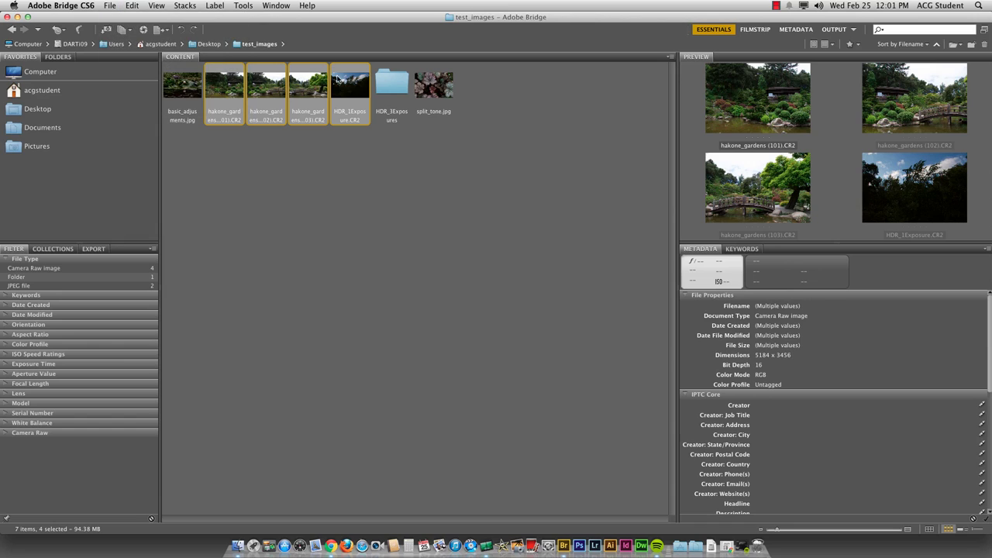
pyautogui.doubleClick(229, 87)
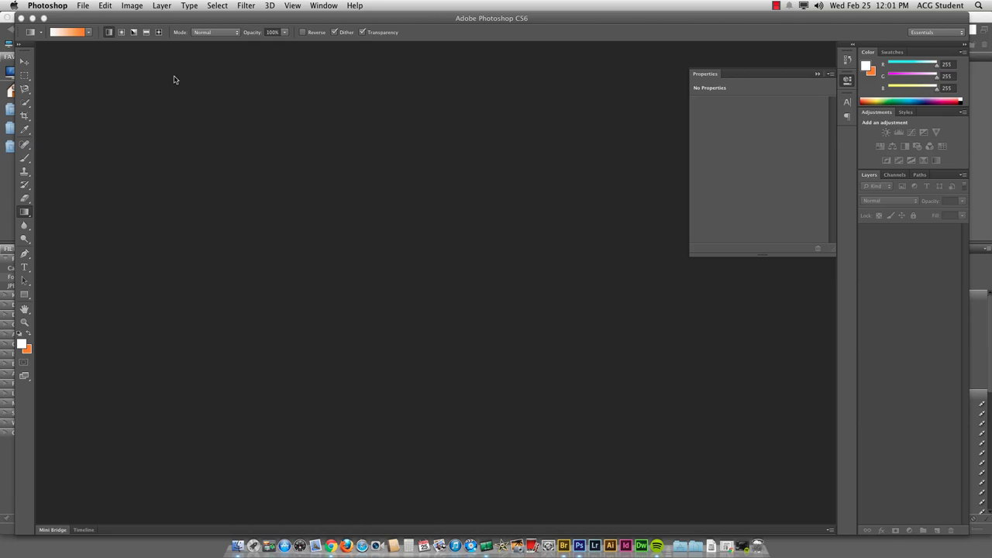
pyautogui.moveTo(117, 20); pyautogui.dragTo(180, 206)
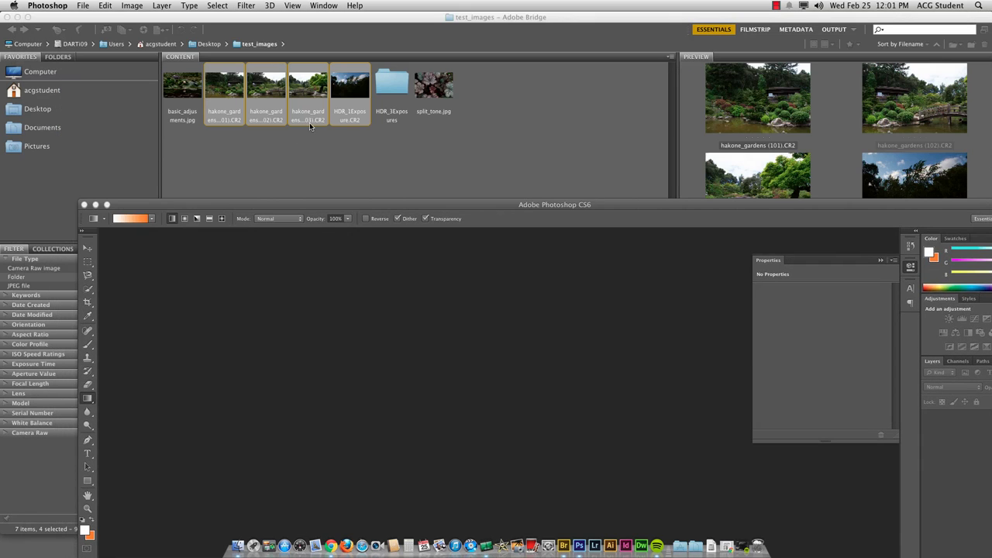
pyautogui.click(339, 93)
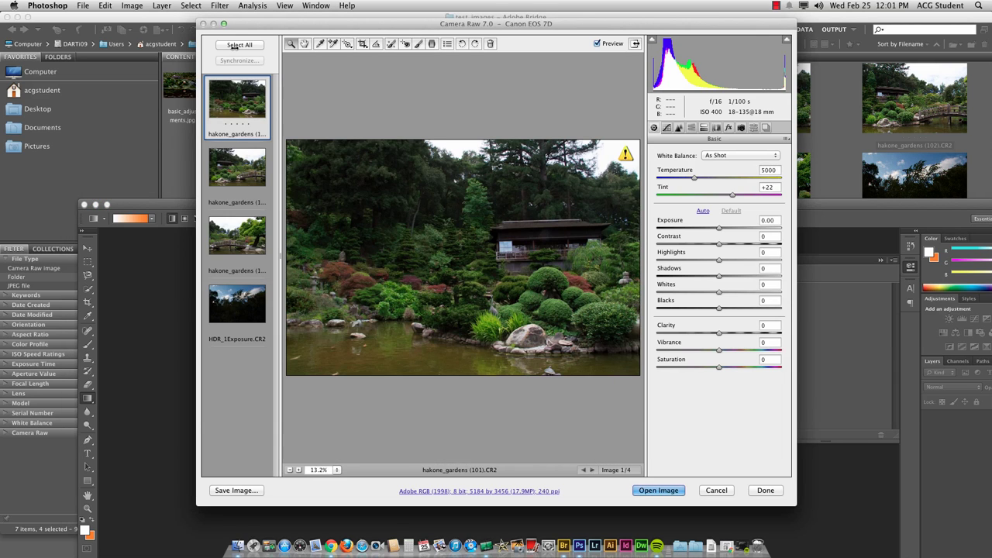
# Step: Save all four raw images as Digital Negative (.dng) files in the same location, keeping their document names
pyautogui.moveTo(239, 26)
pyautogui.mouseDown()
pyautogui.moveTo(240, 173)
pyautogui.moveTo(261, 168)
pyautogui.moveTo(272, 116)
pyautogui.moveTo(241, 21)
pyautogui.mouseUp()
pyautogui.click(200, 44)
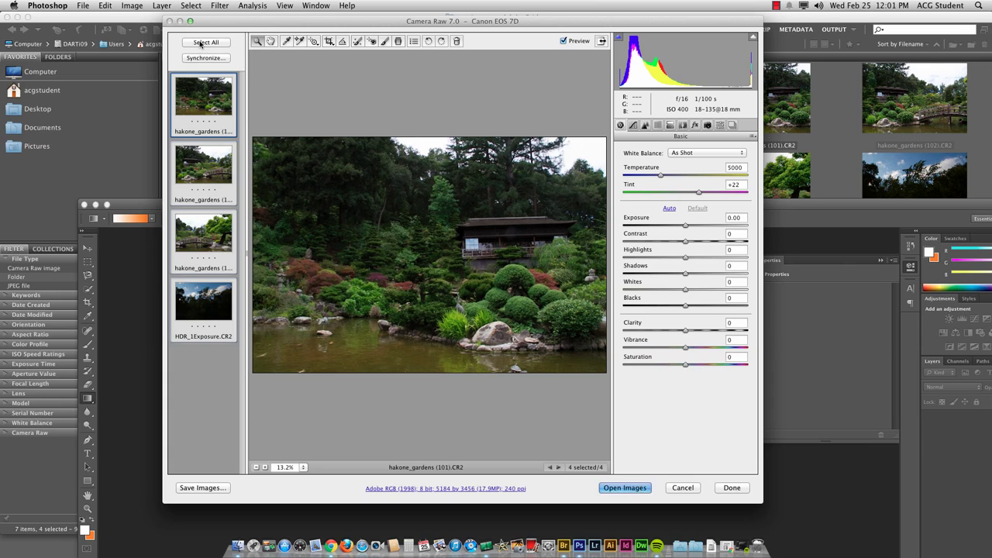
pyautogui.click(201, 487)
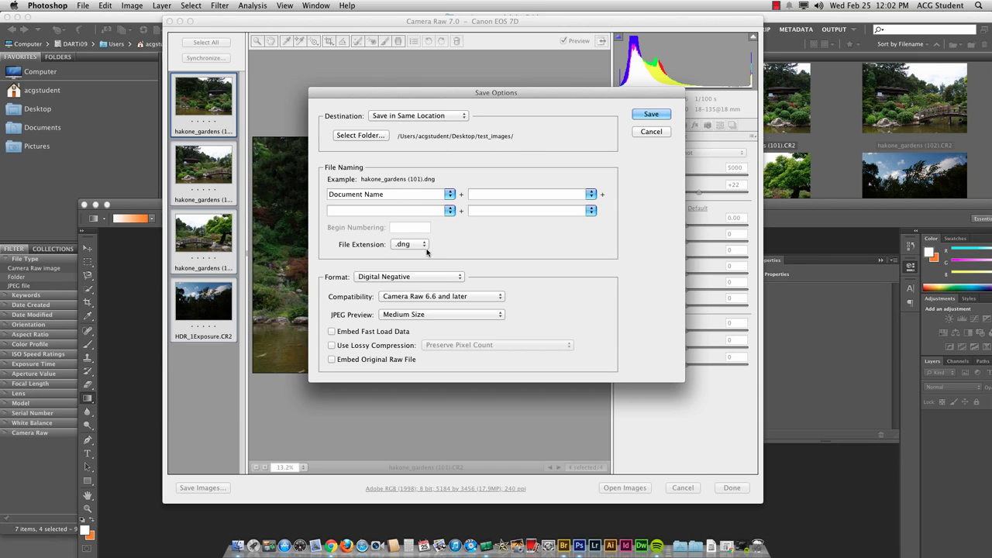
pyautogui.click(652, 115)
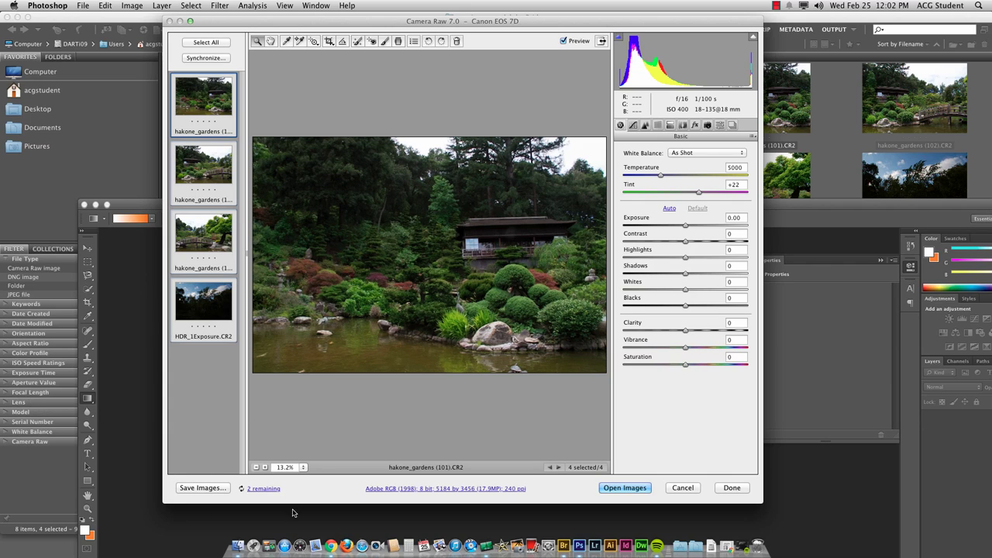
# Step: Finish the Camera Raw session, switch back to Bridge and clear the file selection
pyautogui.click(732, 488)
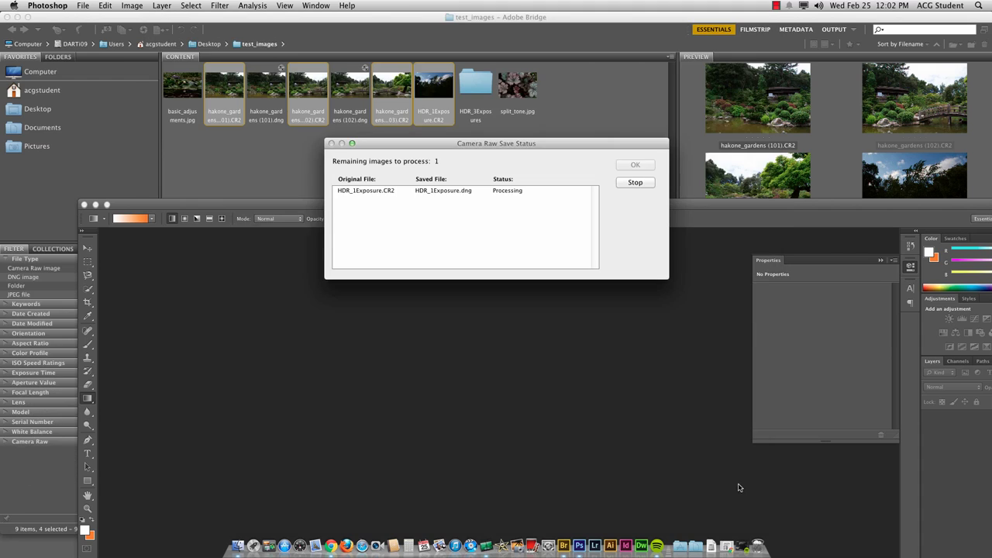
pyautogui.click(412, 163)
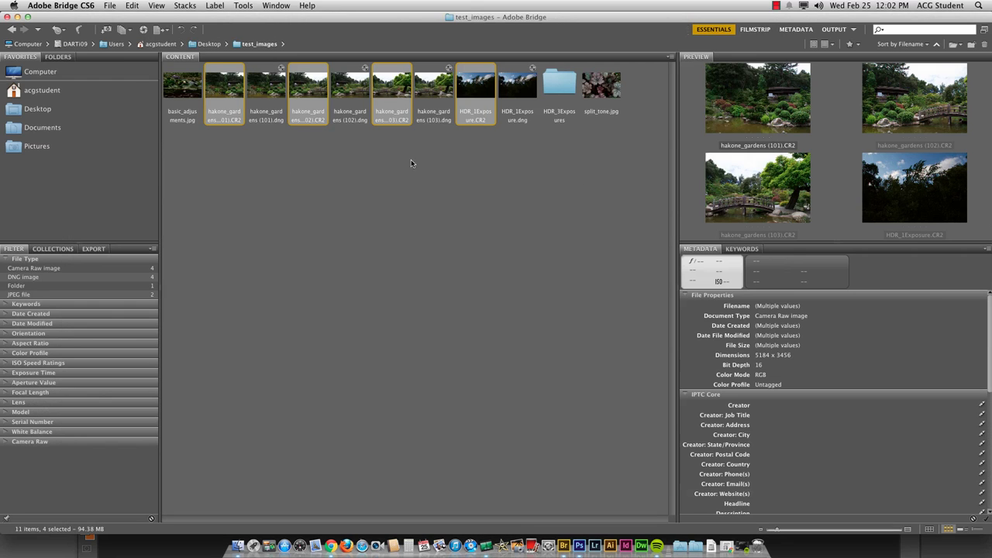
pyautogui.click(435, 168)
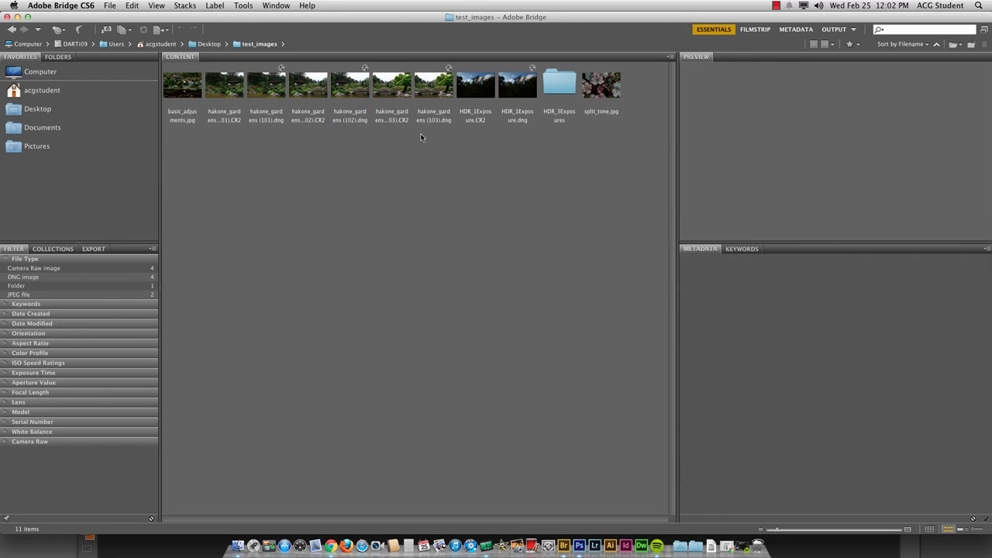
# Step: Compare the CR2 and DNG versions of the hakone_gardens images by previewing them individually, and clear the selection
pyautogui.click(307, 91)
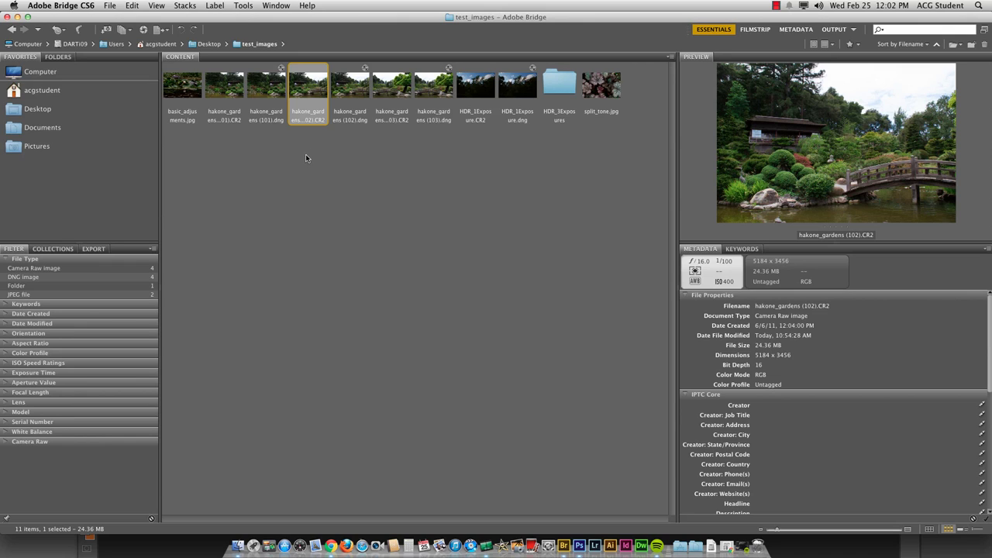
pyautogui.click(272, 98)
pyautogui.click(350, 99)
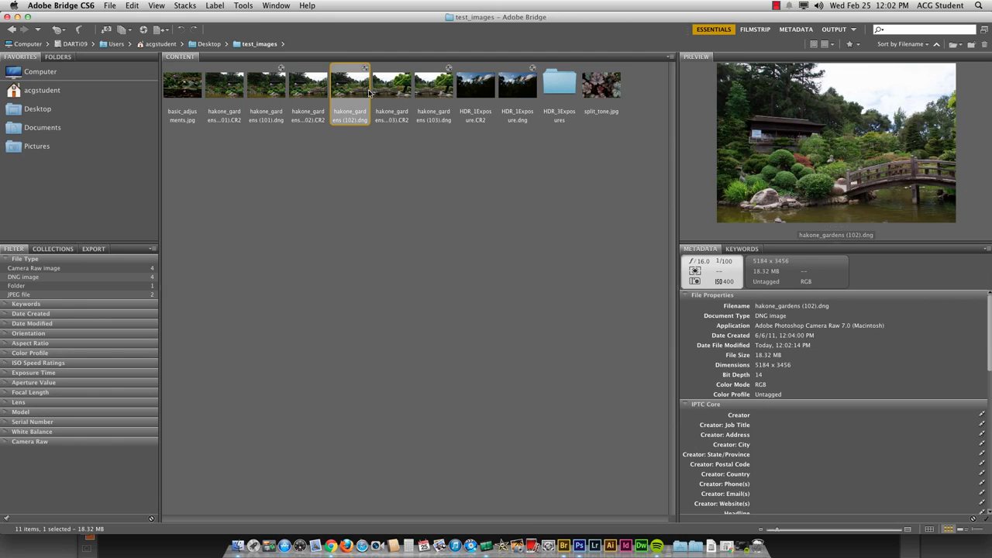
pyautogui.click(438, 95)
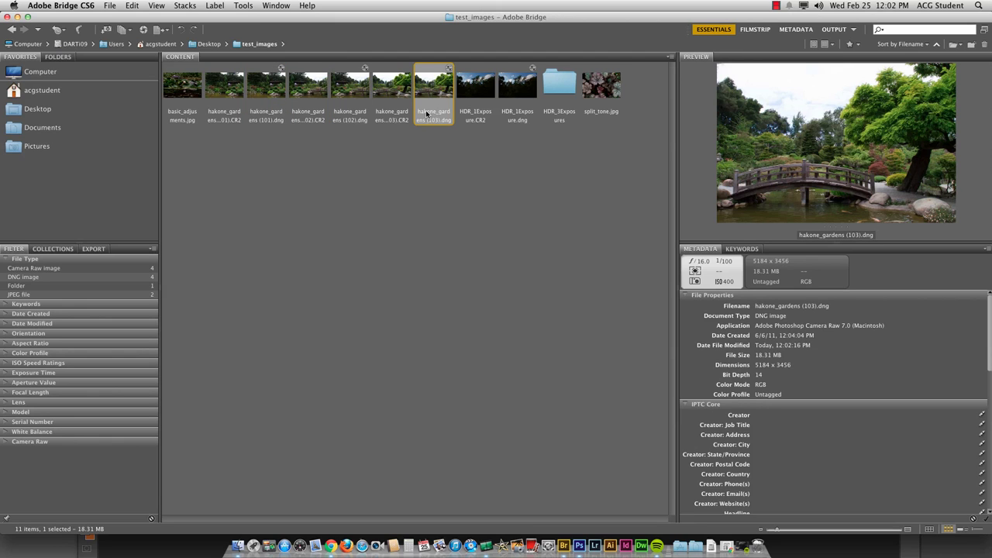
pyautogui.click(385, 138)
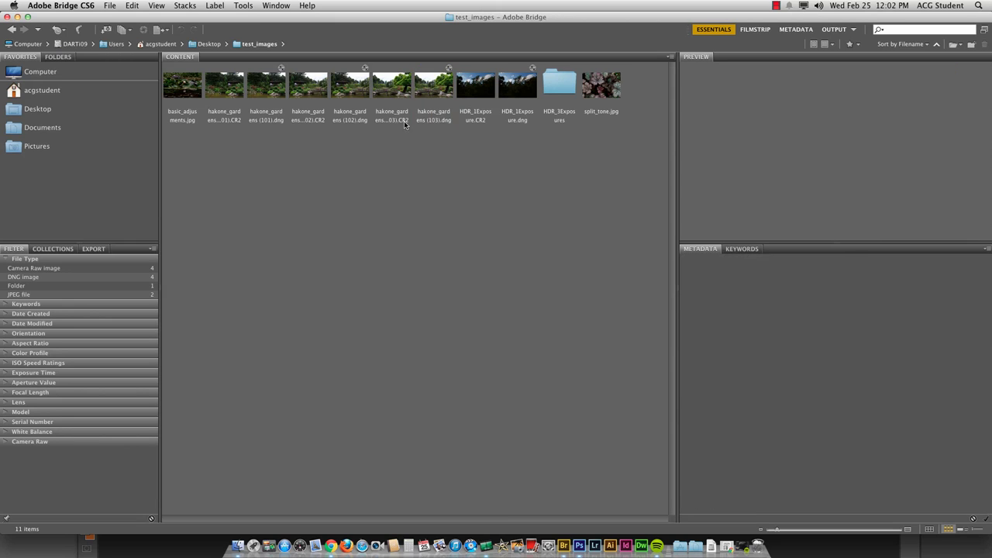
# Step: Delete the original raw file hakone_gardens (102).CR2 from the test_images folder
pyautogui.click(310, 95)
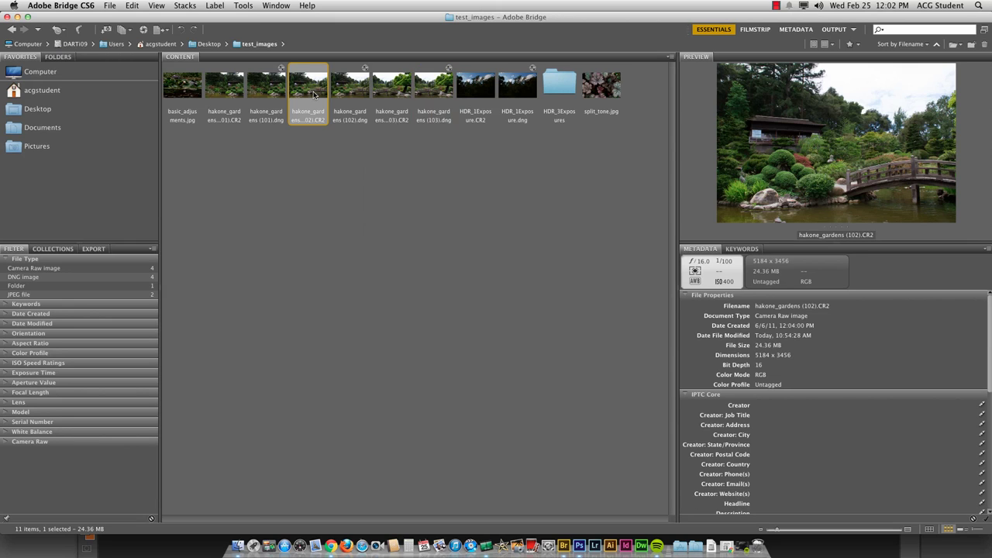
pyautogui.press('Delete')
pyautogui.click(431, 223)
pyautogui.click(581, 226)
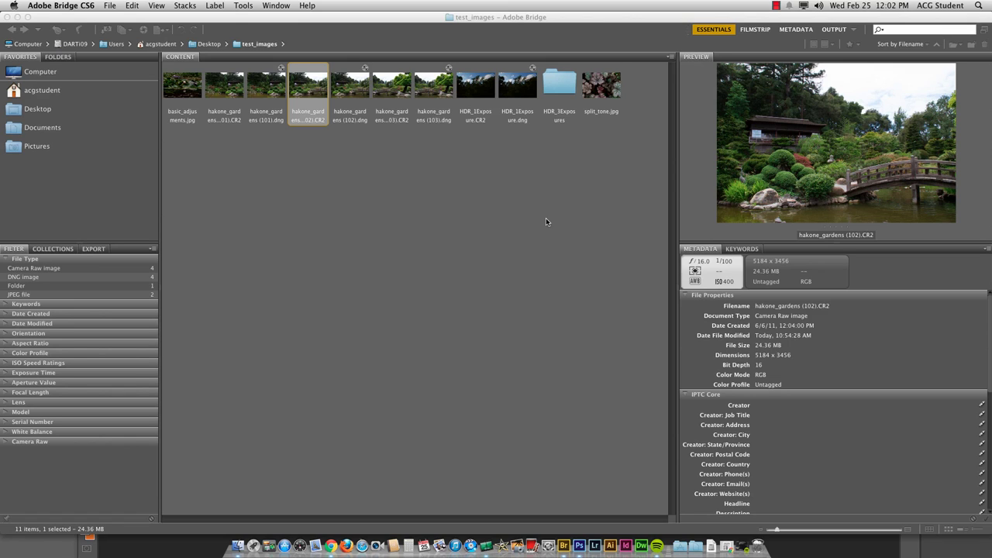
pyautogui.click(404, 224)
pyautogui.press('Return')
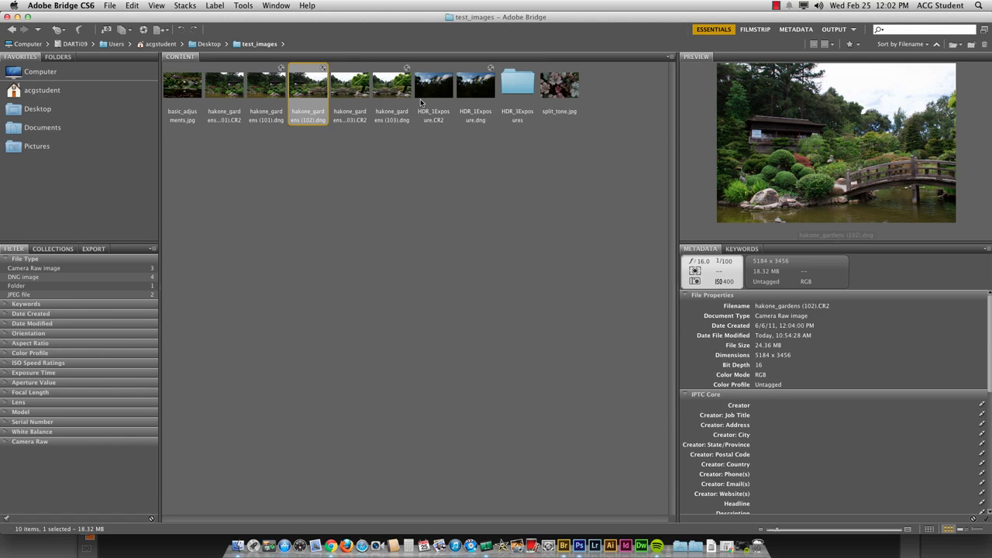
# Step: Delete the remaining hakone_gardens raw originals, (103).CR2 and (101).CR2
pyautogui.click(353, 90)
pyautogui.press('Delete')
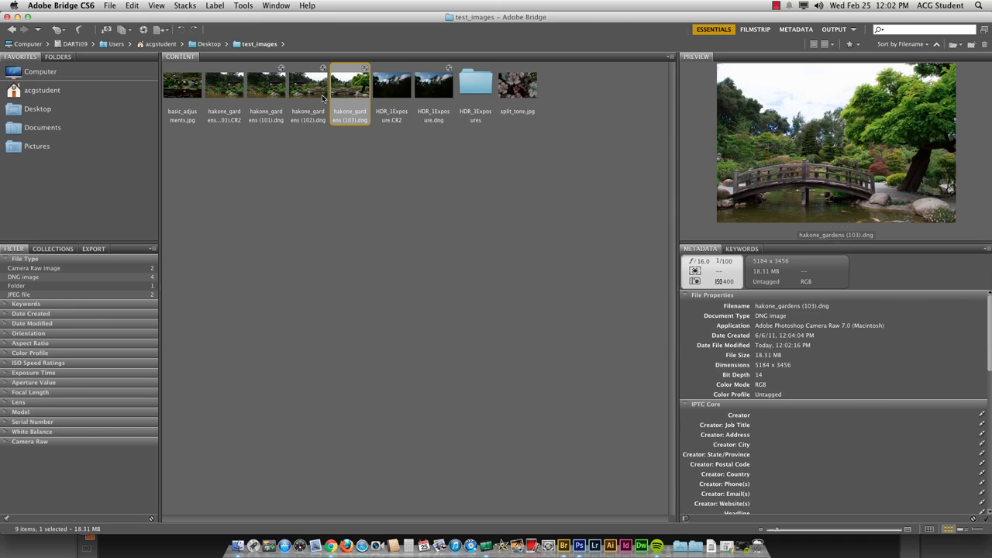
pyautogui.click(266, 97)
pyautogui.click(225, 95)
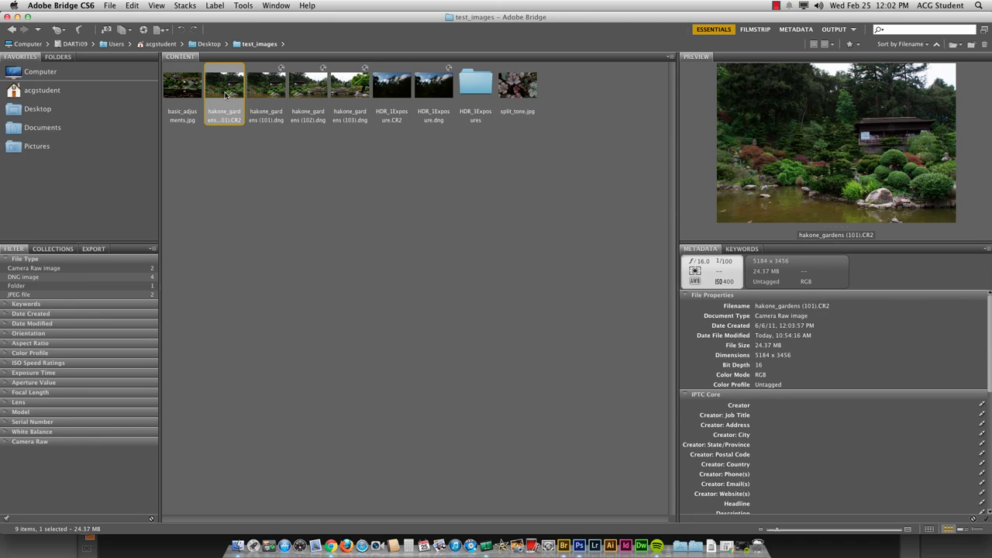
pyautogui.press('Delete')
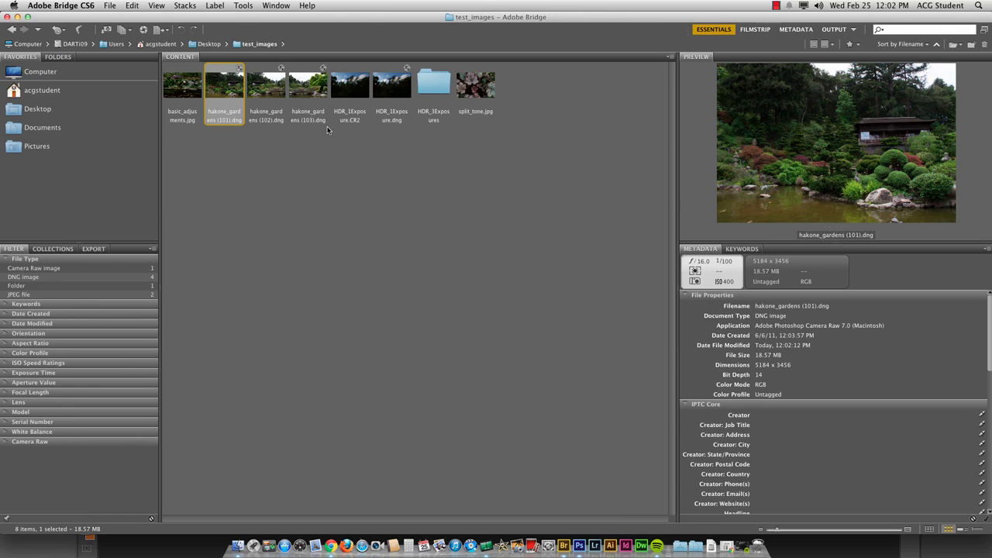
# Step: Preview basic_adjusments.jpg, look inside the HDR_3Exposures folder and return to test_images
pyautogui.click(268, 165)
pyautogui.click(173, 93)
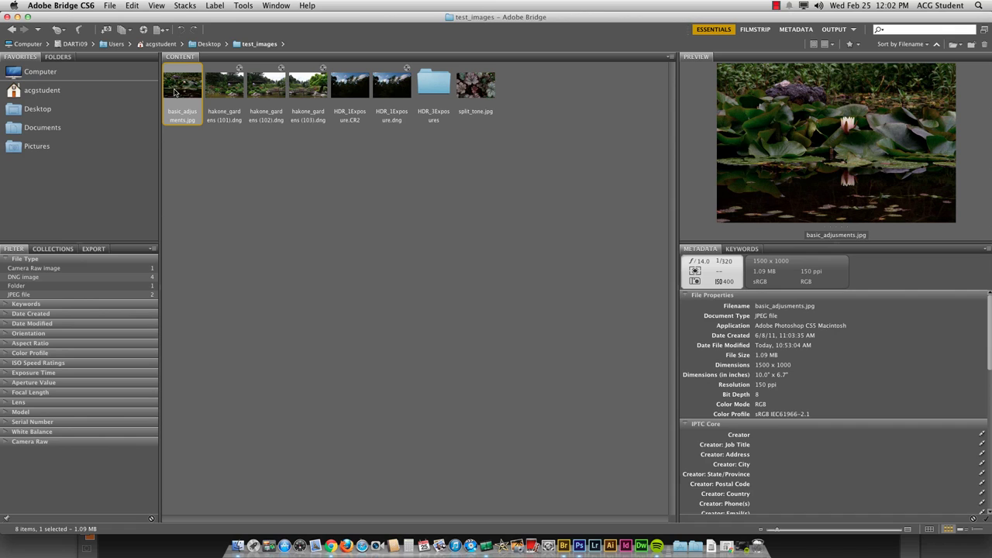
pyautogui.doubleClick(429, 82)
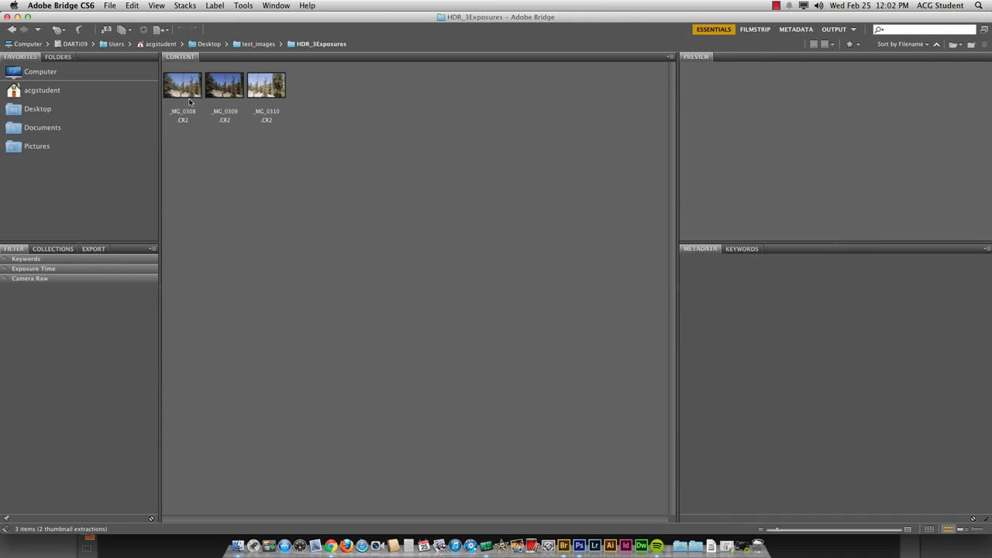
pyautogui.click(14, 31)
# Step: Preview the three hakone_gardens DNG images one by one
pyautogui.click(231, 91)
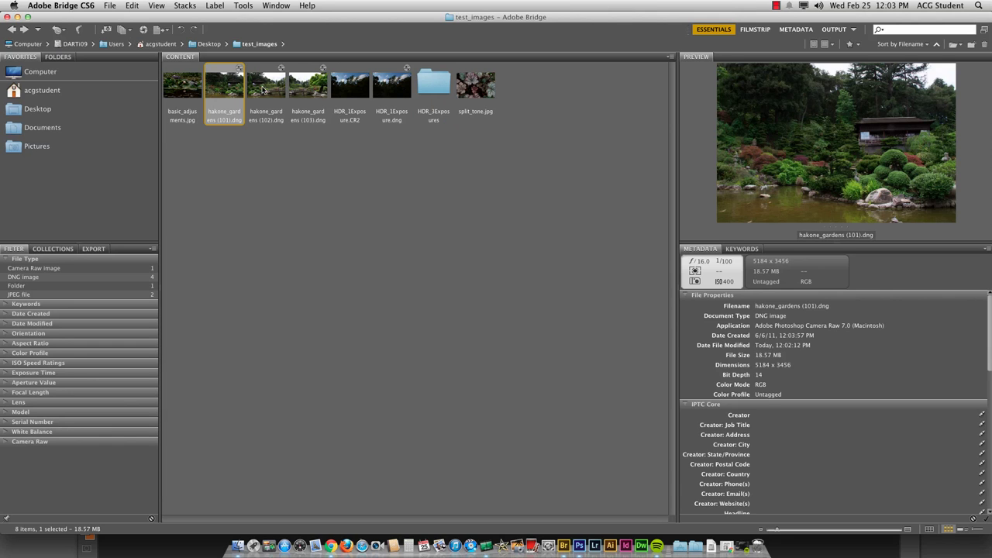
pyautogui.click(275, 90)
pyautogui.click(306, 87)
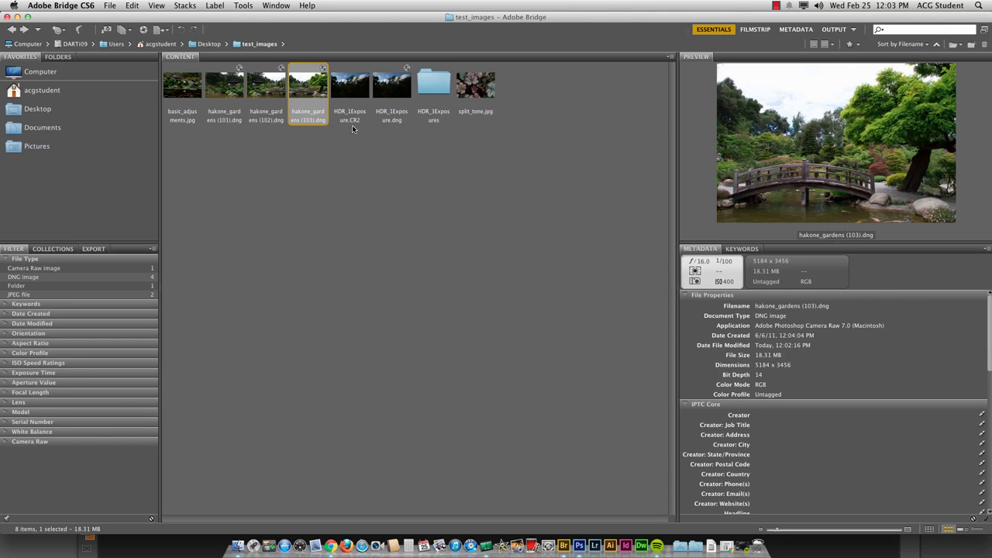
# Step: Delete HDR_1Exposure.CR2, then preview split_tone.jpg and clear the selection
pyautogui.click(359, 95)
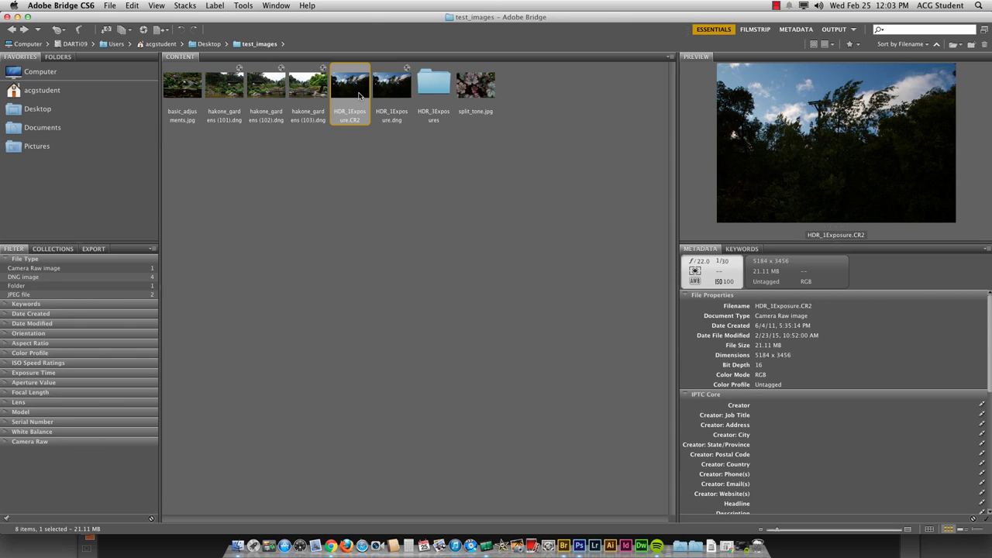
pyautogui.press('super+BackSpace')
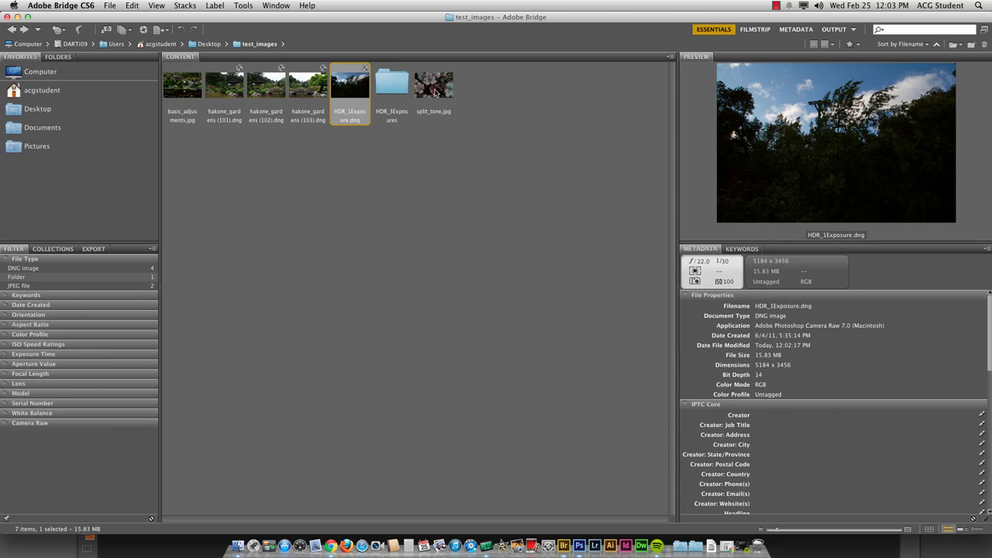
pyautogui.click(436, 93)
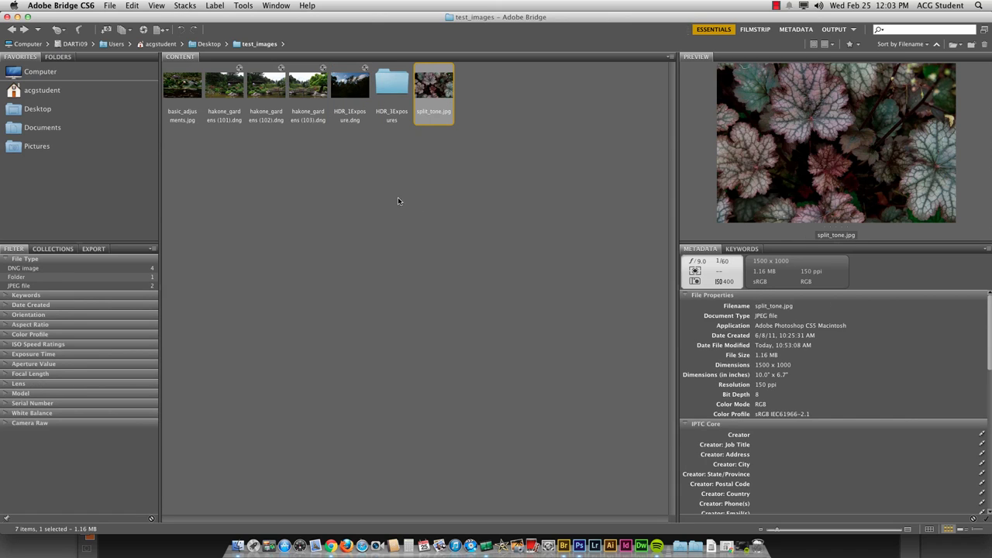
pyautogui.click(370, 170)
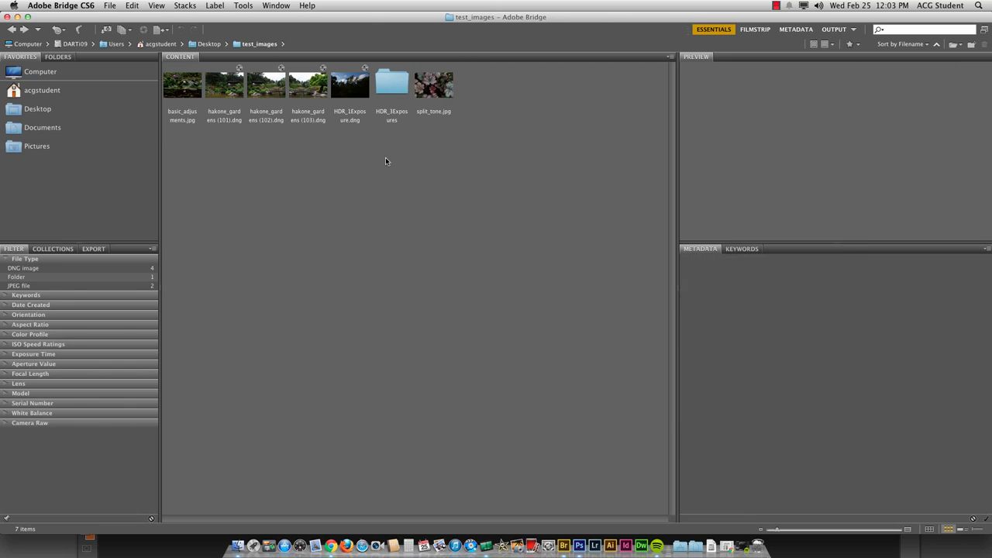
# Step: Review the metadata of basic_adjusments.jpg, collapsing IPTC Core and expanding the Camera Data (Exif) section
pyautogui.click(195, 90)
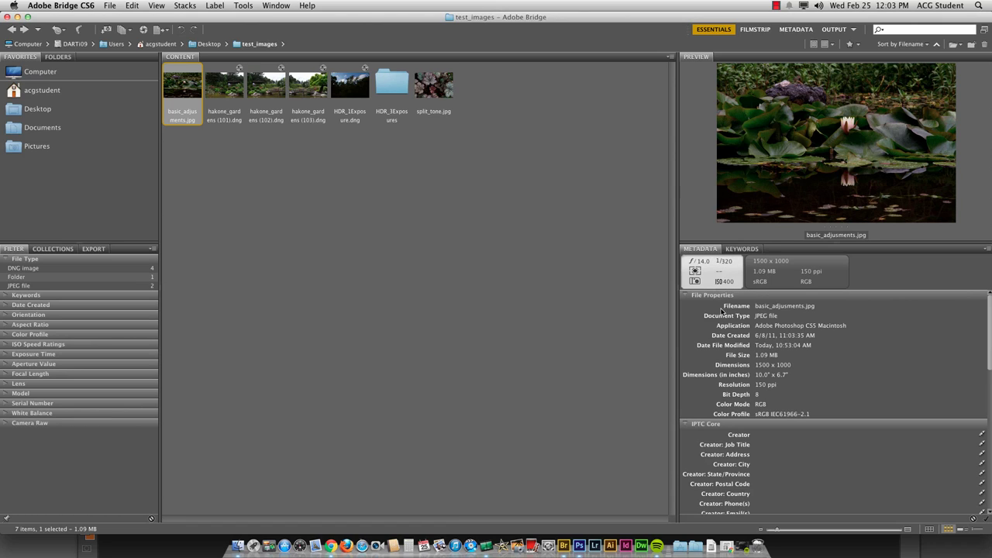
pyautogui.click(686, 425)
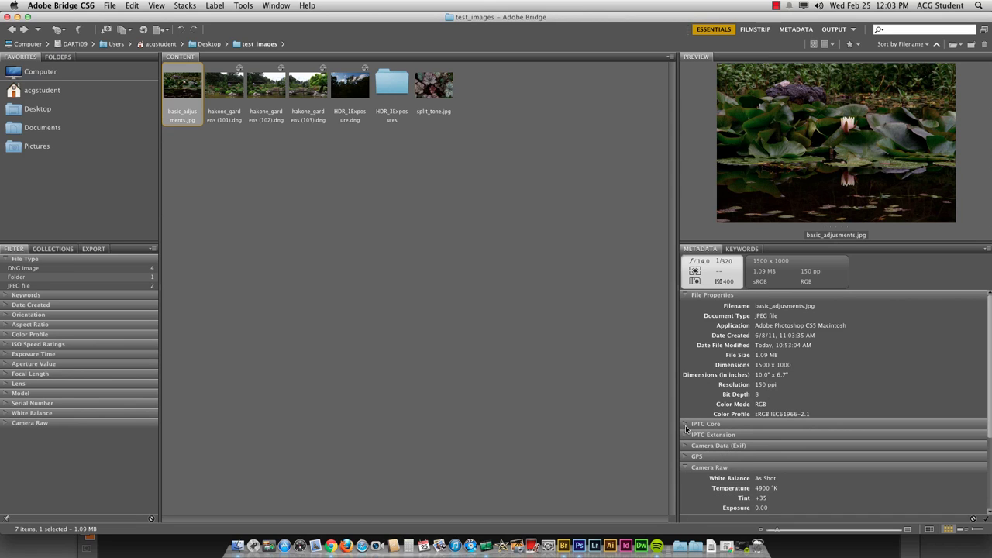
pyautogui.scroll(-5, 975, 409)
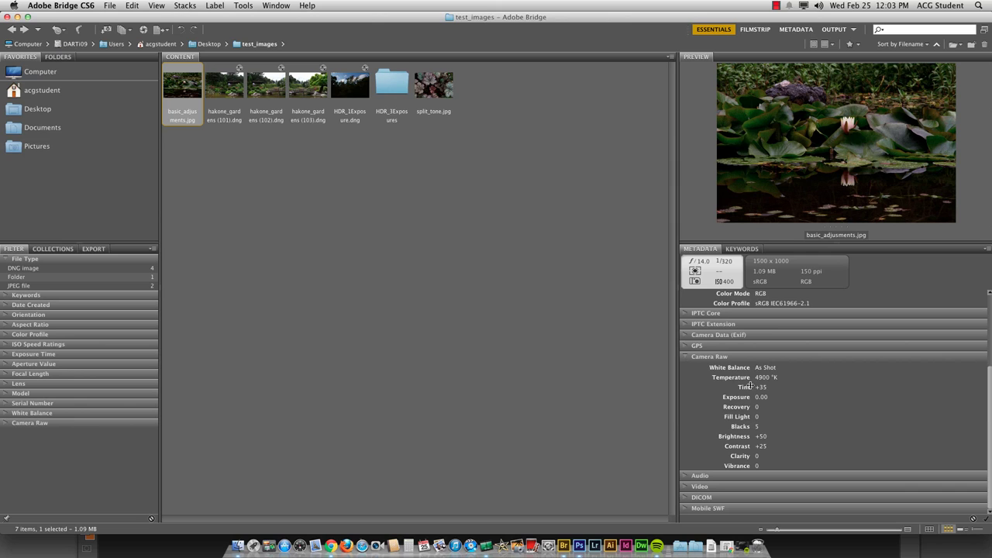
pyautogui.scroll(3, 684, 388)
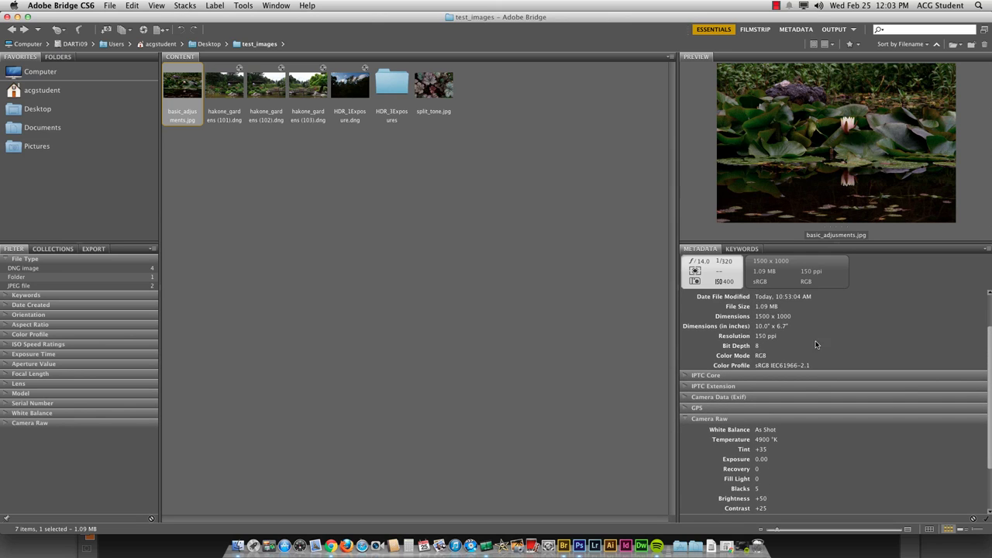
pyautogui.click(683, 390)
pyautogui.click(695, 298)
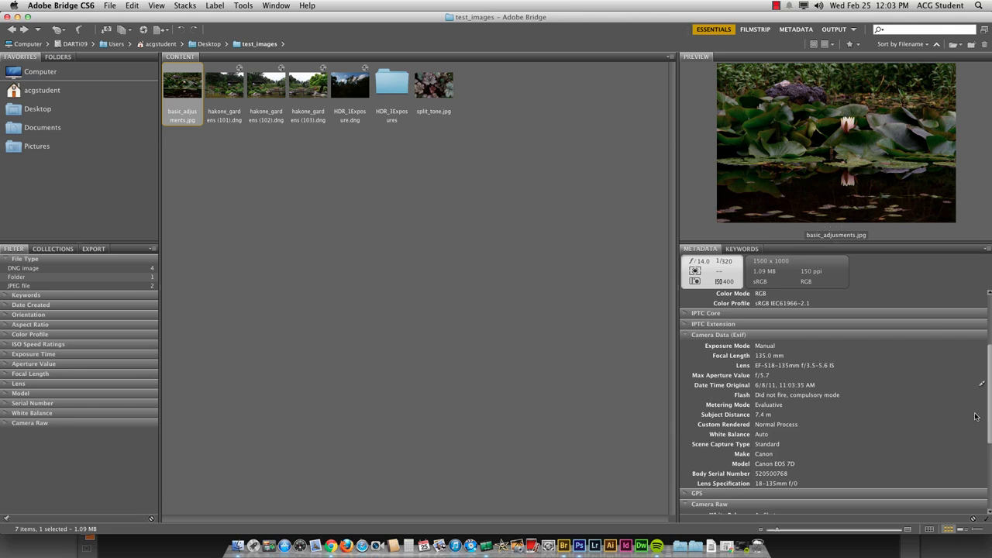
# Step: Examine the camera data of the three hakone_gardens DNG images and split_tone.jpg
pyautogui.click(227, 91)
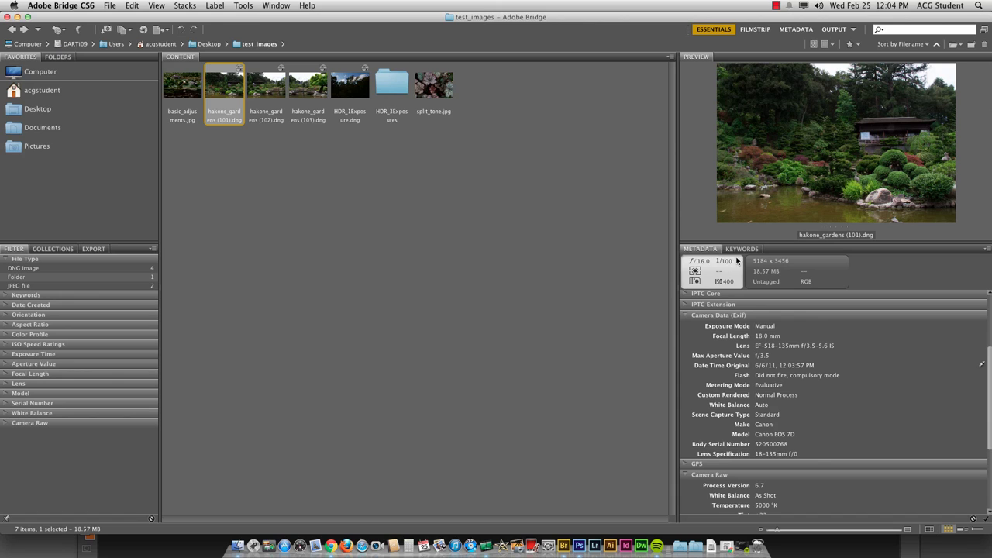
pyautogui.click(267, 90)
pyautogui.click(308, 87)
pyautogui.click(427, 95)
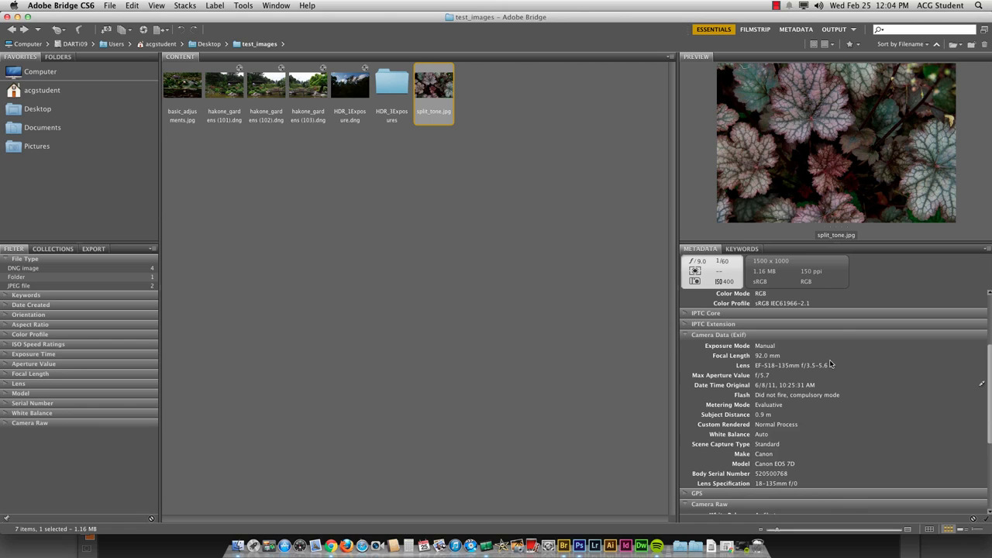
# Step: Move the HDR_3Exposures folder after split_tone.jpg and select all six images together
pyautogui.moveTo(393, 87); pyautogui.dragTo(473, 85)
pyautogui.click(384, 128)
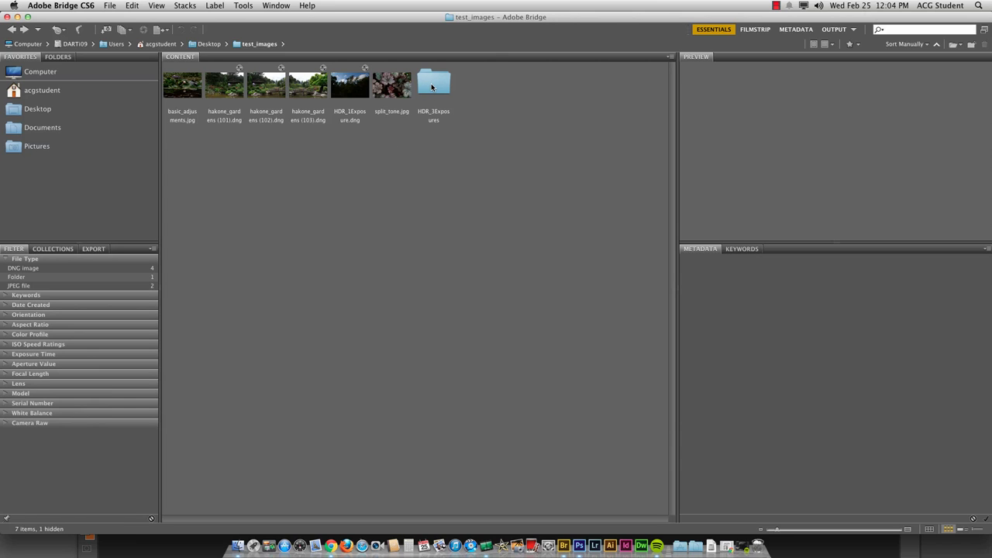
pyautogui.moveTo(406, 144); pyautogui.dragTo(164, 70)
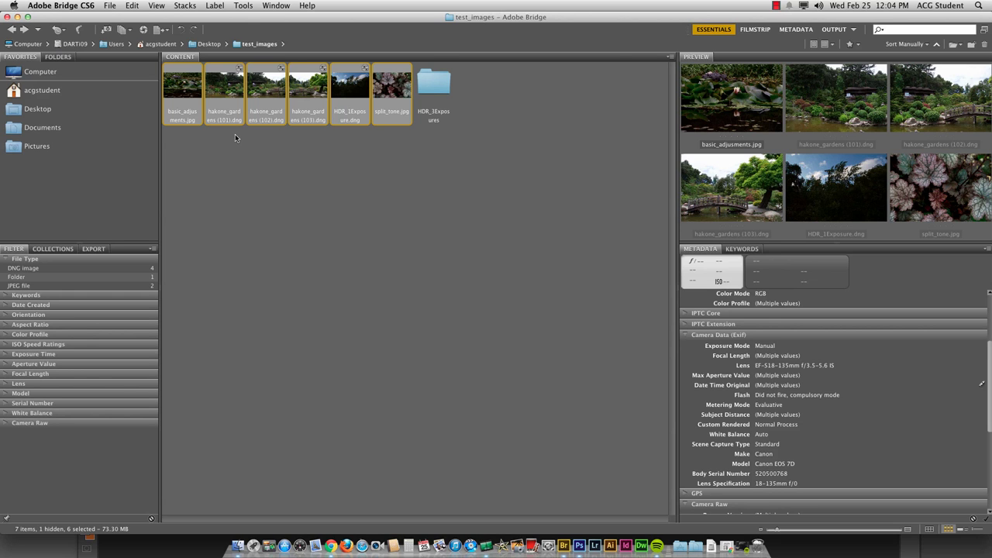
# Step: Review the images full screen, rating basic_adjusments.jpg and HDR_1Exposure.dng five stars, the three hakone_gardens images two, and split_tone.jpg four
pyautogui.press('space')
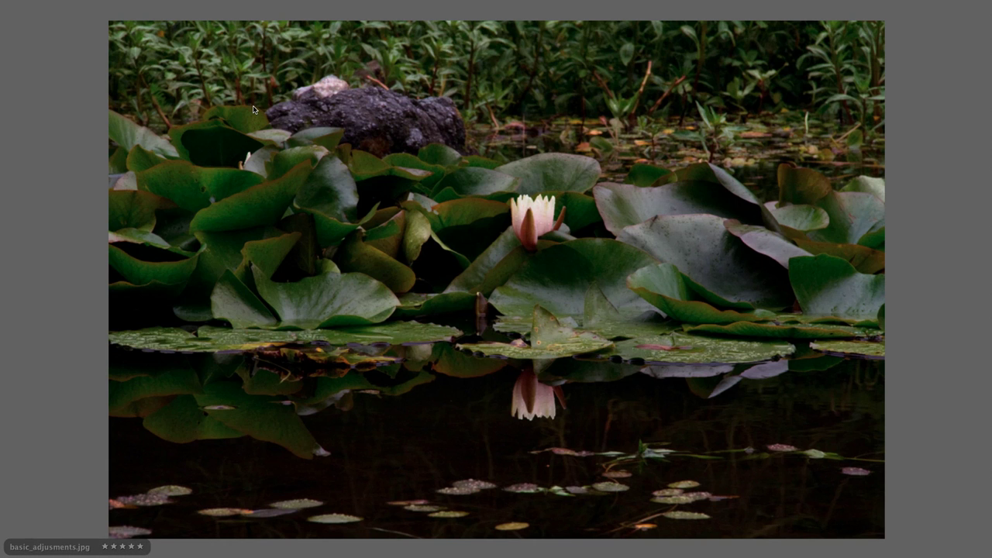
pyautogui.press('Right')
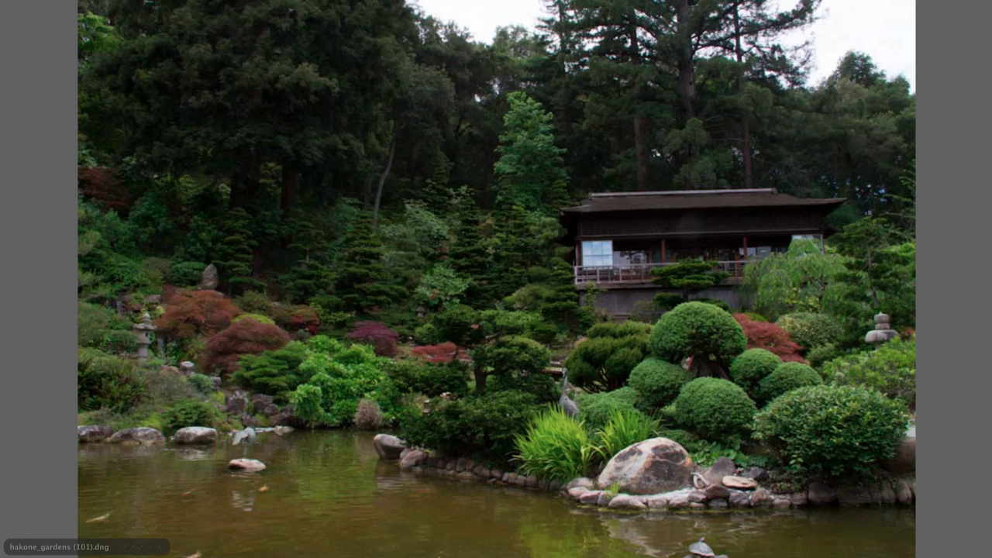
pyautogui.press('Right')
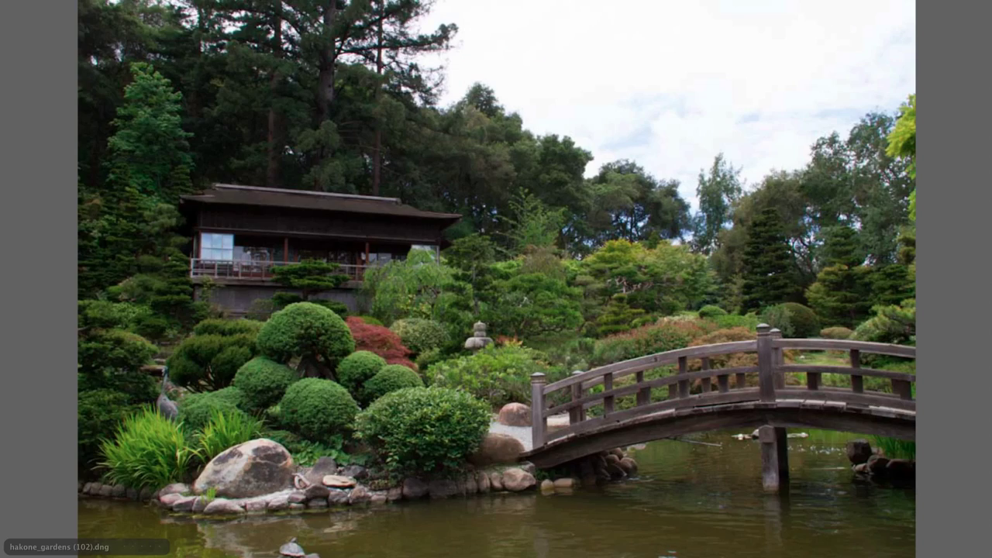
pyautogui.press('Right')
pyautogui.press('Right')
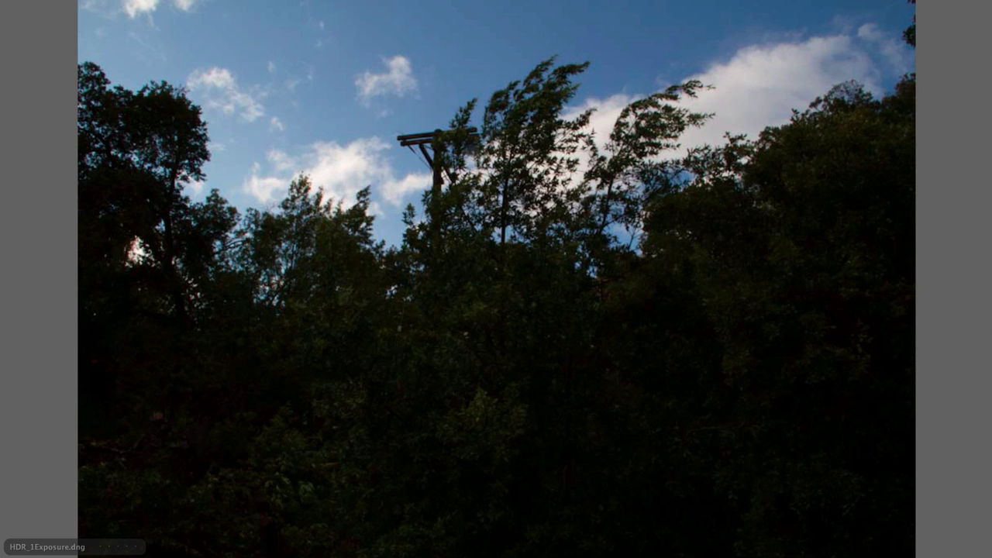
pyautogui.press('Right')
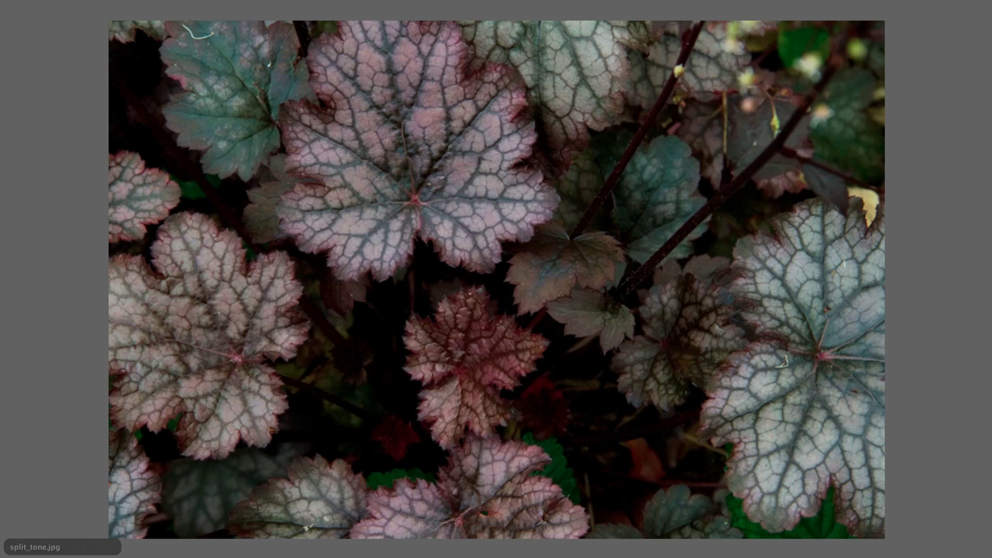
pyautogui.press('4')
pyautogui.press('Right')
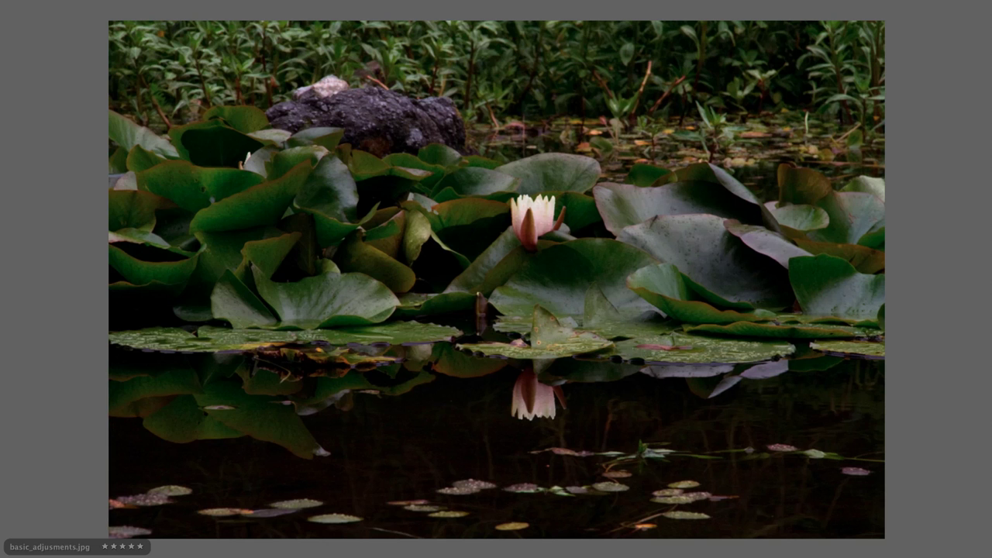
pyautogui.press('Escape')
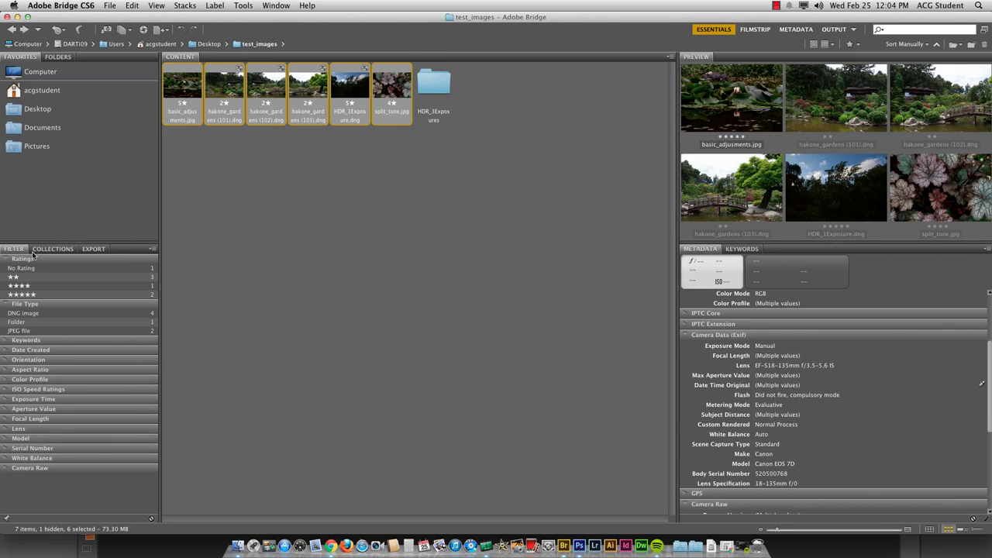
# Step: Filter the folder by two-star, four-star and five-star ratings in turn, clearing each filter
pyautogui.click(37, 277)
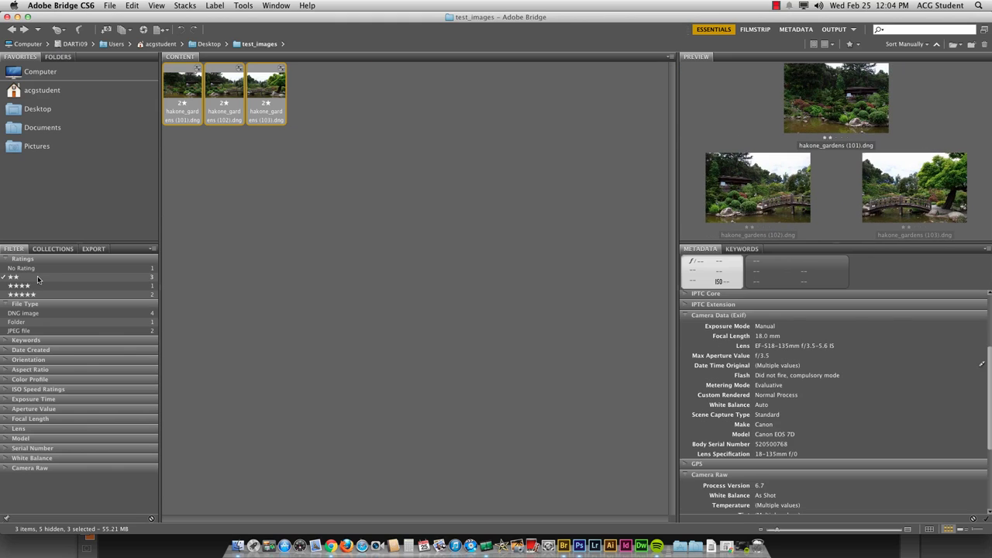
pyautogui.click(38, 277)
pyautogui.click(42, 285)
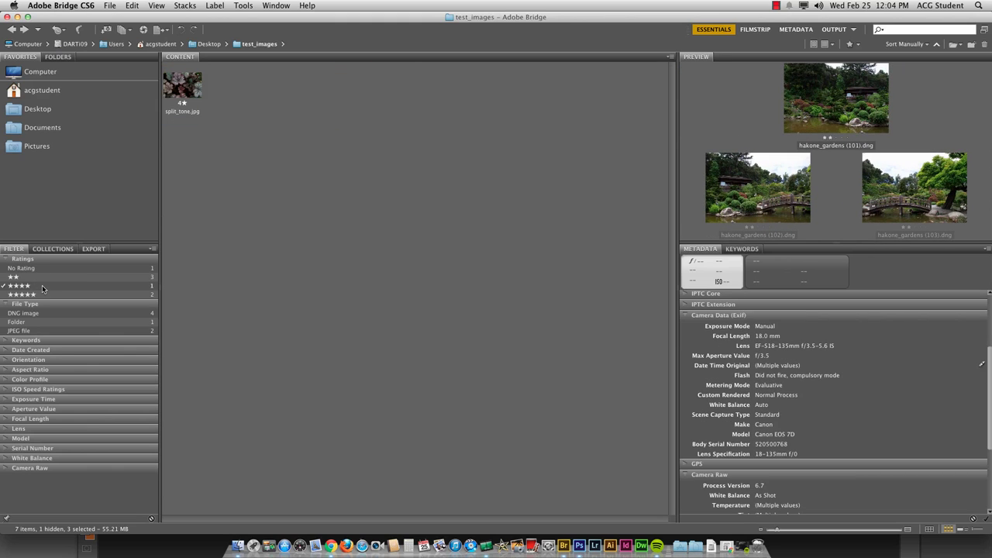
pyautogui.click(41, 285)
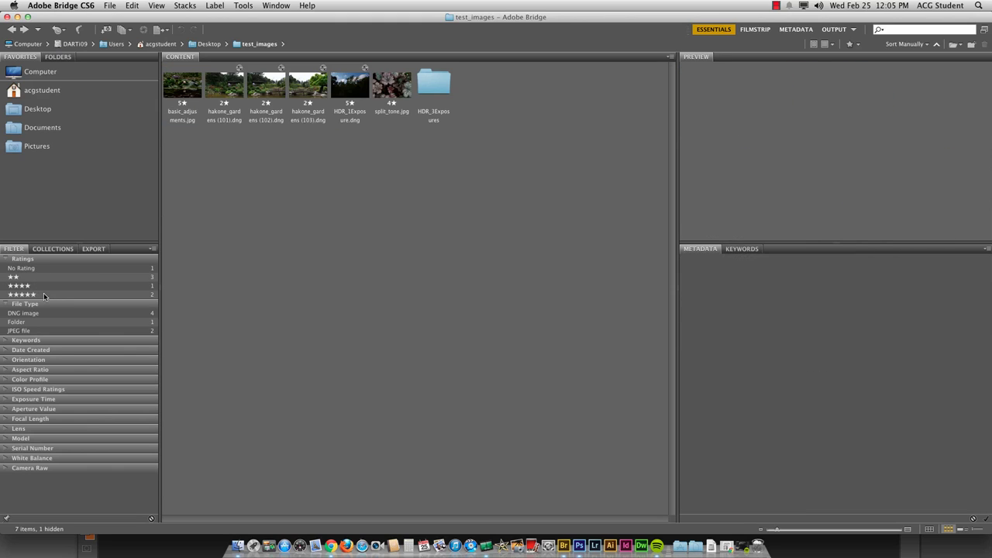
pyautogui.click(43, 295)
pyautogui.click(45, 295)
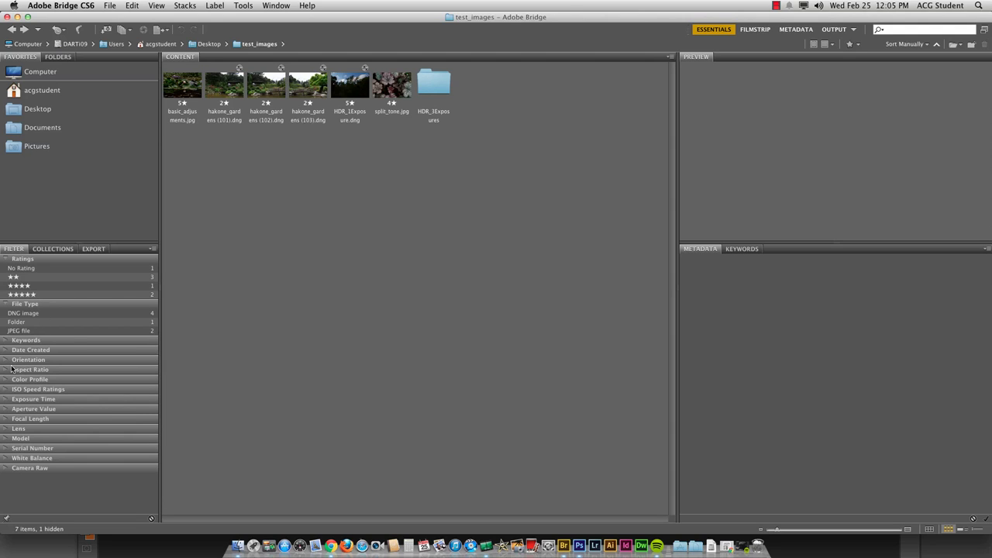